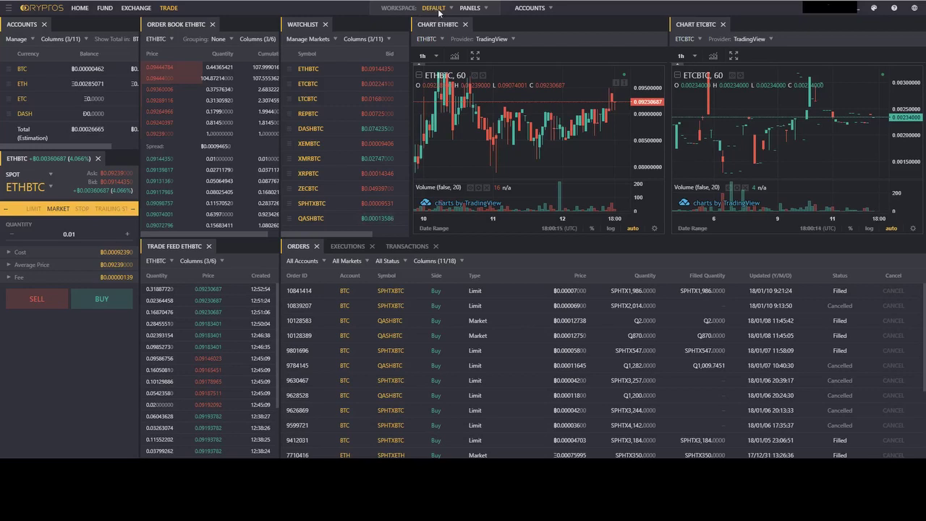
{"action": "left_click", "coordinate": [436, 9]}
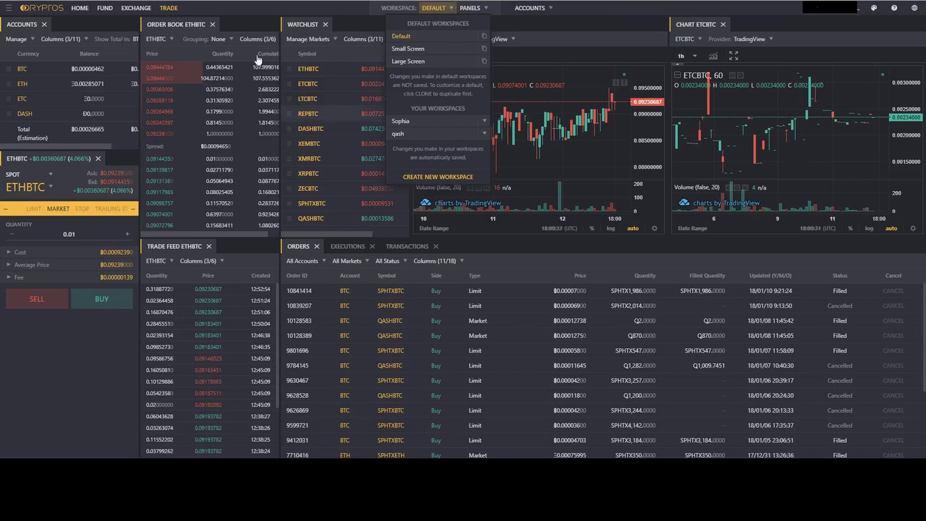
{"action": "left_click", "coordinate": [347, 26]}
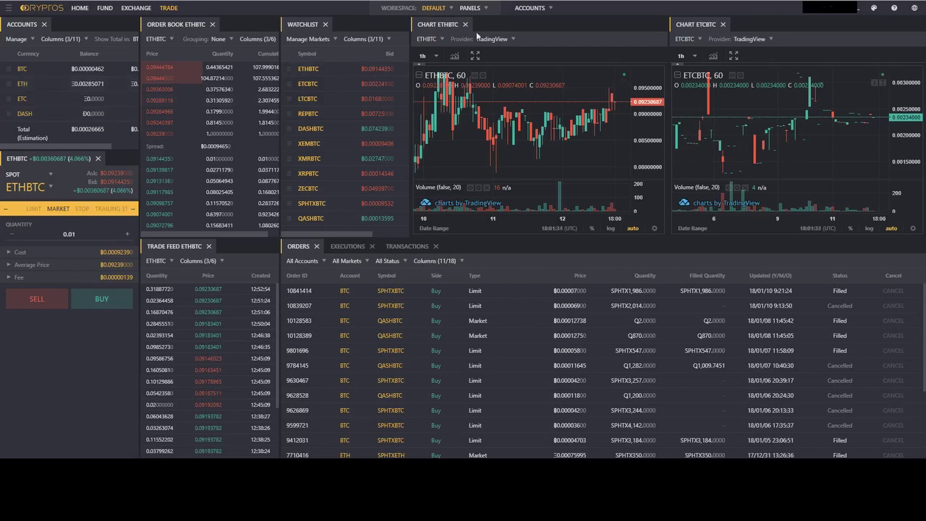
Deactivate the ETC account and activate it again in the list of currency accounts.
{"action": "left_click", "coordinate": [543, 10]}
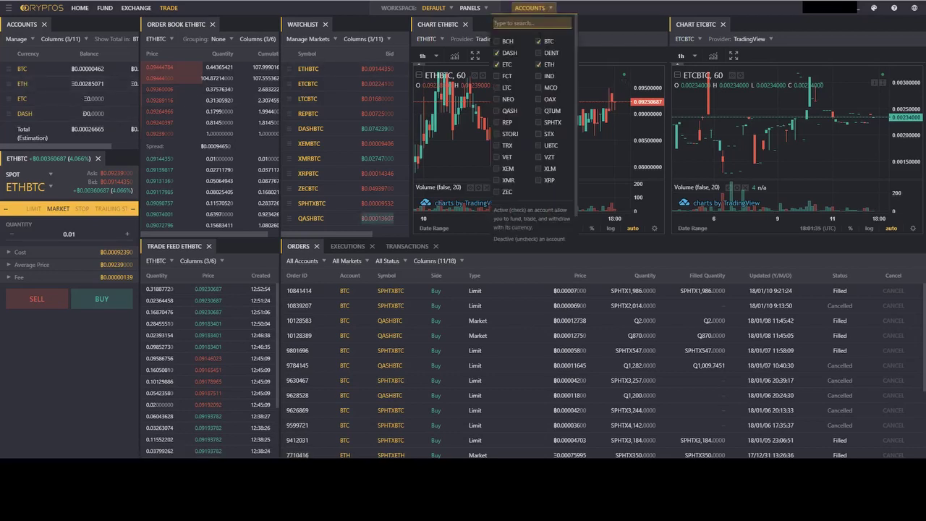
{"action": "left_click", "coordinate": [496, 65]}
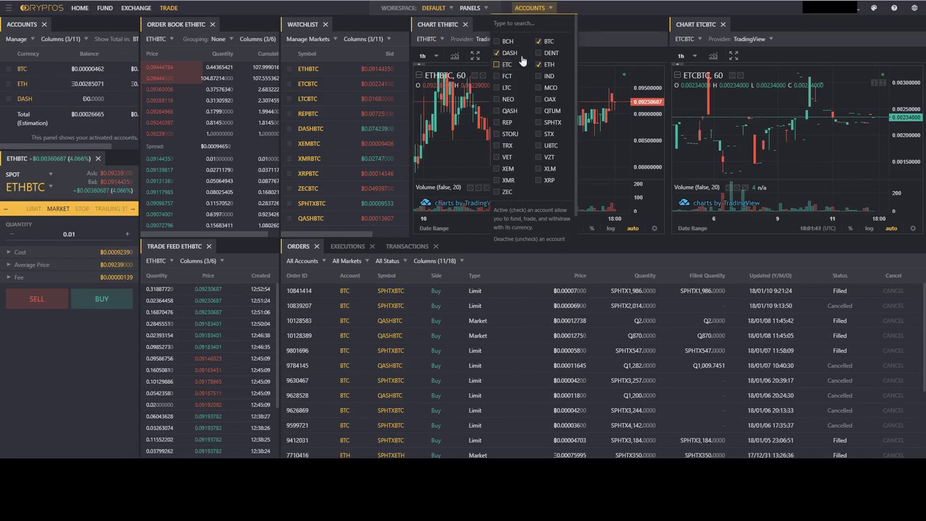
{"action": "left_click", "coordinate": [497, 65]}
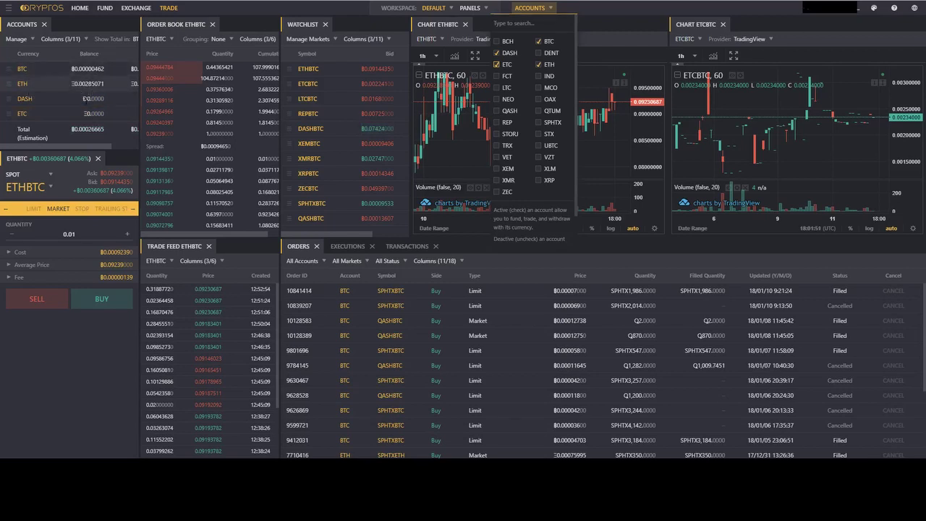
{"action": "left_click", "coordinate": [10, 164]}
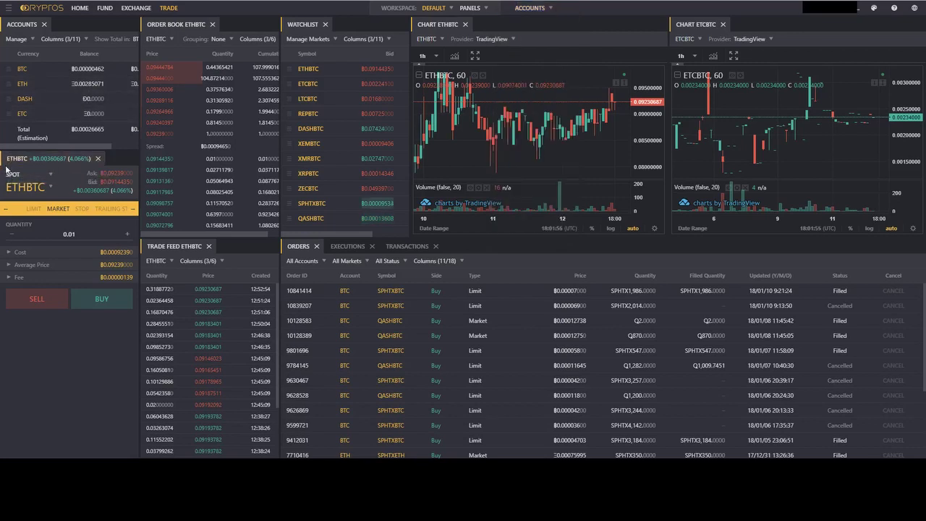
Remove ETHBTC, ETCBTC, LTCBTC and REPBTC from the starred markets using the order form's market list.
{"action": "left_click", "coordinate": [26, 190]}
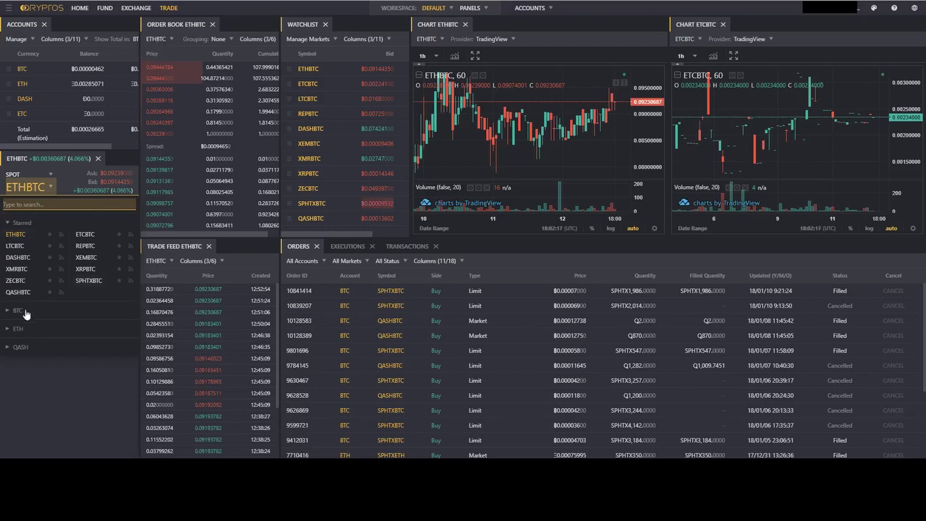
{"action": "left_click", "coordinate": [49, 234]}
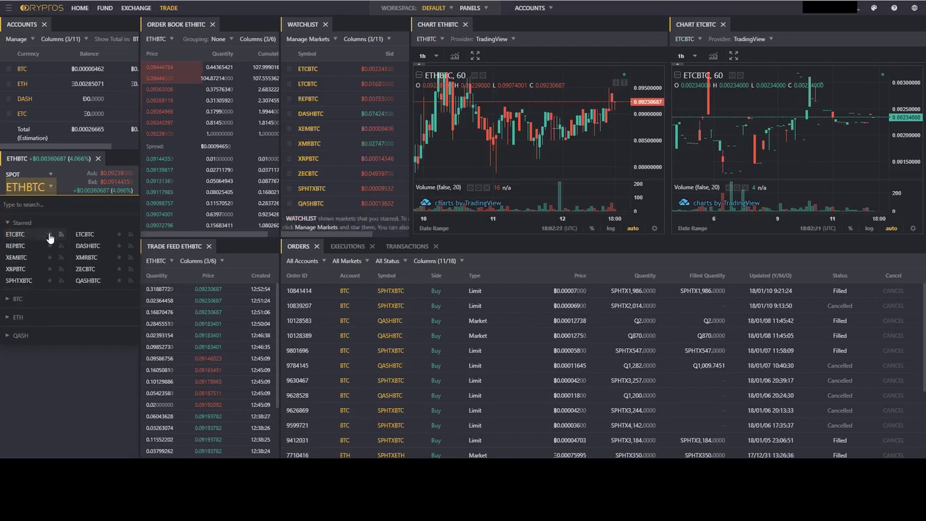
{"action": "left_click", "coordinate": [49, 234]}
{"action": "left_click", "coordinate": [49, 234]}
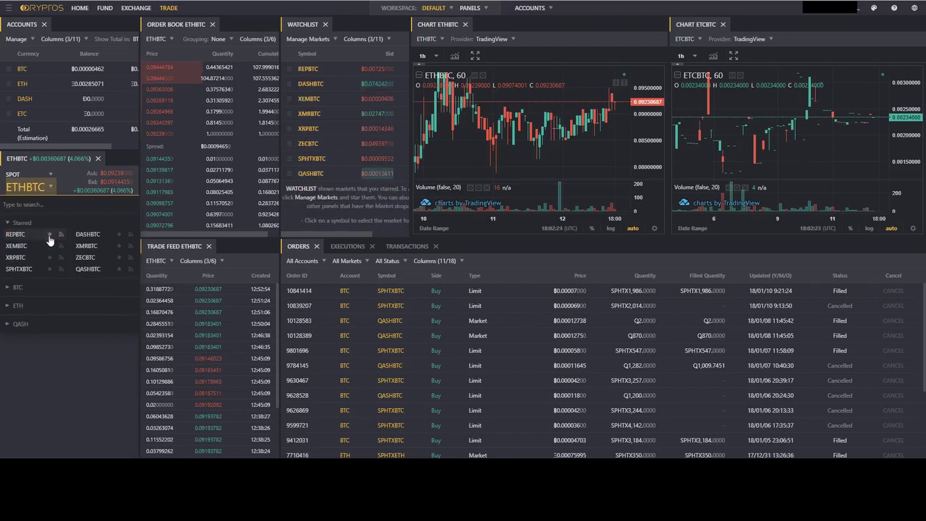
{"action": "left_click", "coordinate": [49, 235]}
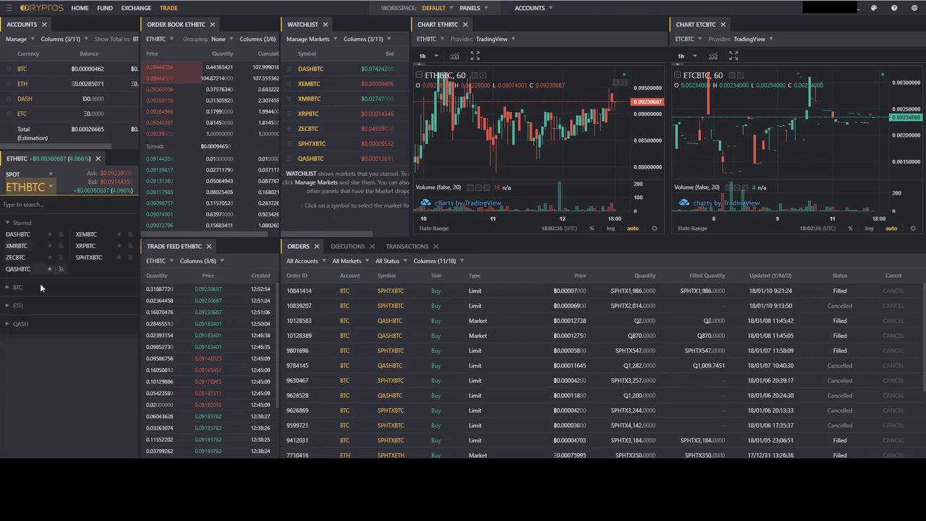
Select the UBTCQASH market from the QASH group for the order form and add it to the starred markets.
{"action": "left_click", "coordinate": [26, 328]}
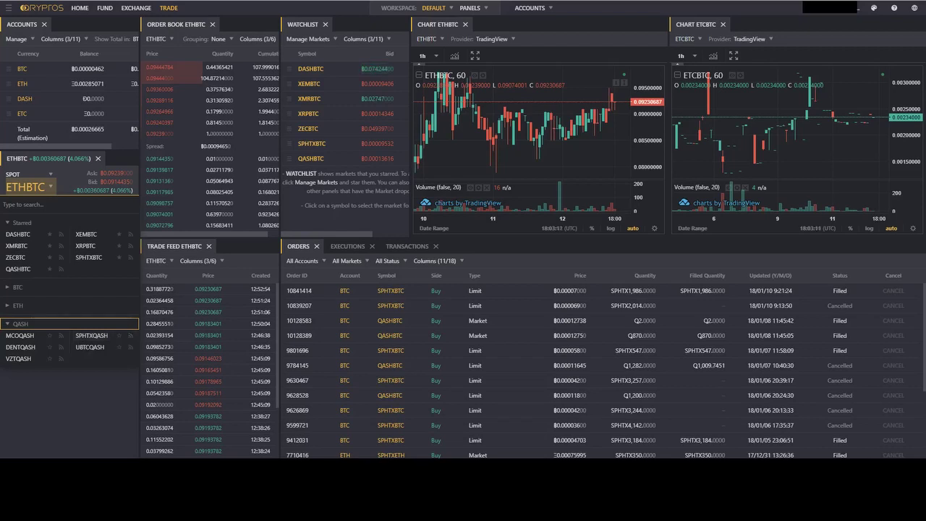
{"action": "left_click", "coordinate": [94, 350]}
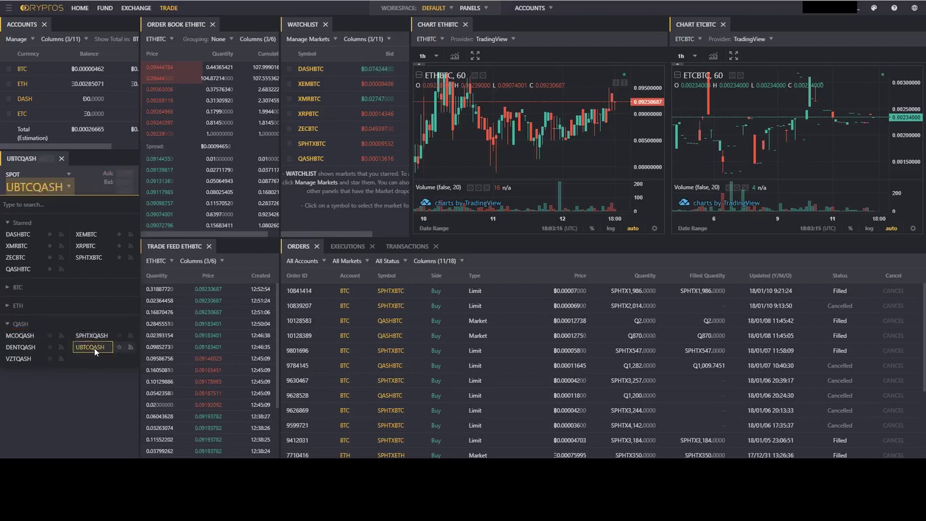
{"action": "left_click", "coordinate": [118, 348]}
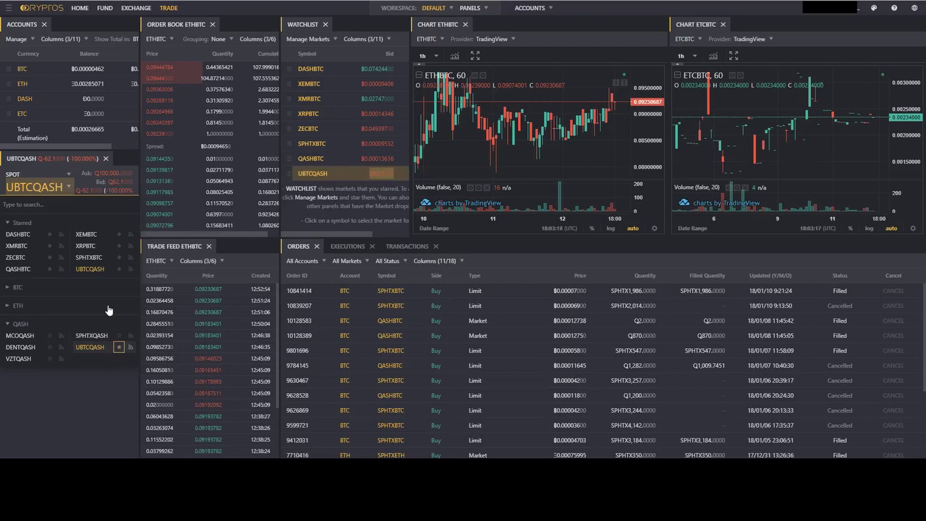
{"action": "left_click", "coordinate": [29, 187]}
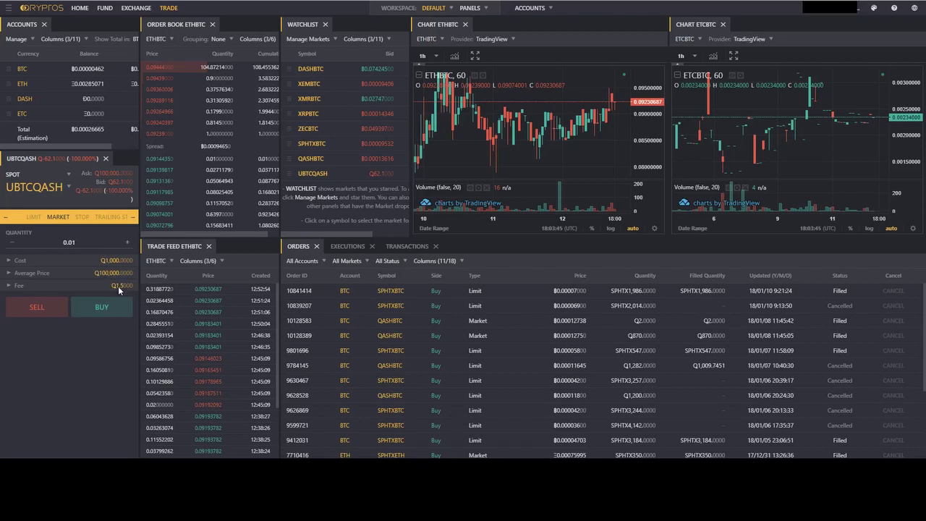
{"action": "double_click", "coordinate": [89, 70]}
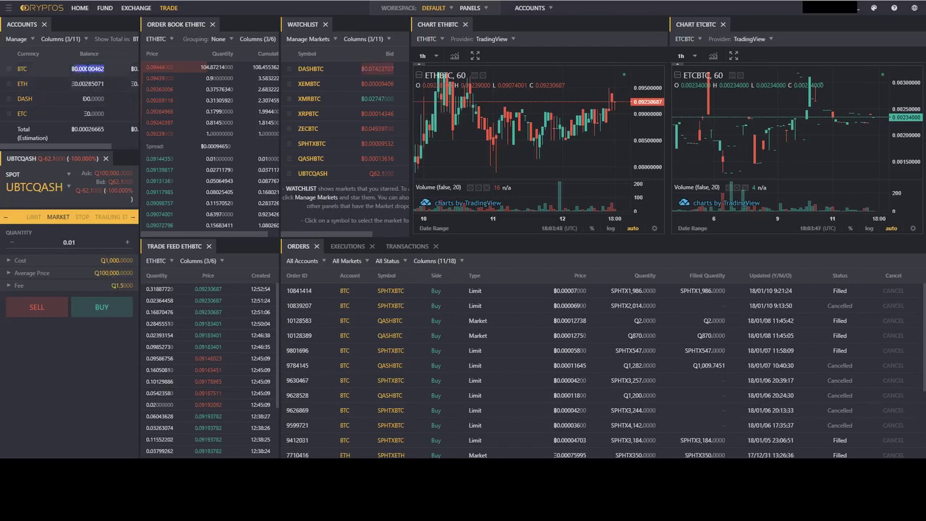
{"action": "left_click", "coordinate": [89, 69]}
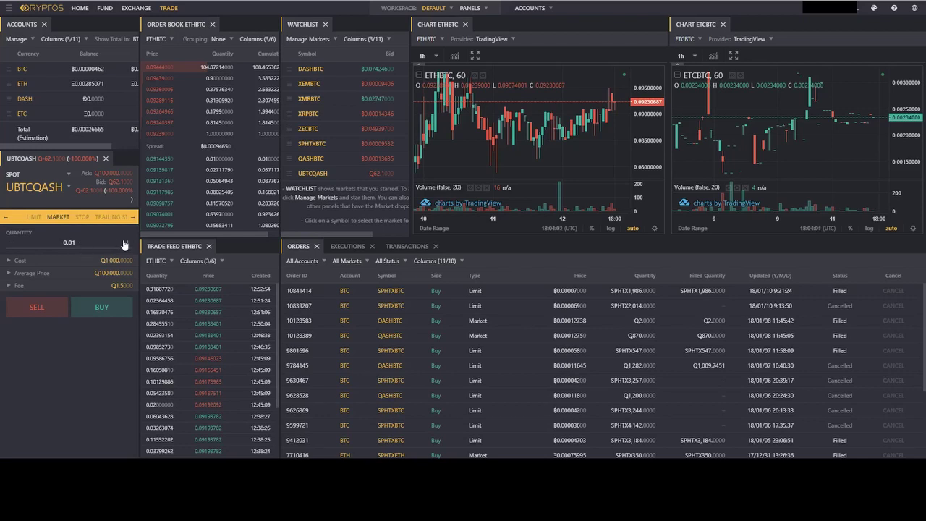
Try a UBTCQASH market order quantity of 20, lowered to 19, and clear the quantity.
{"action": "left_click", "coordinate": [56, 238]}
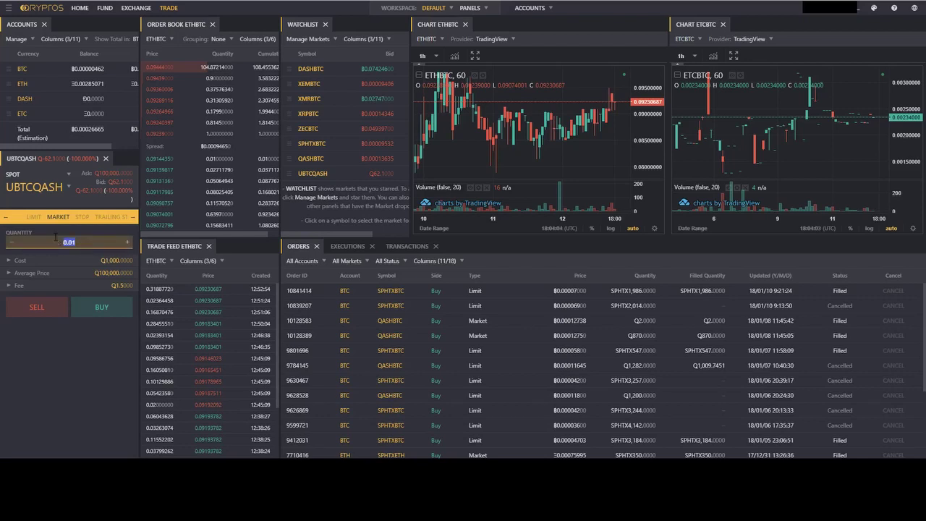
{"action": "type", "text": "20"}
{"action": "left_click", "coordinate": [12, 241]}
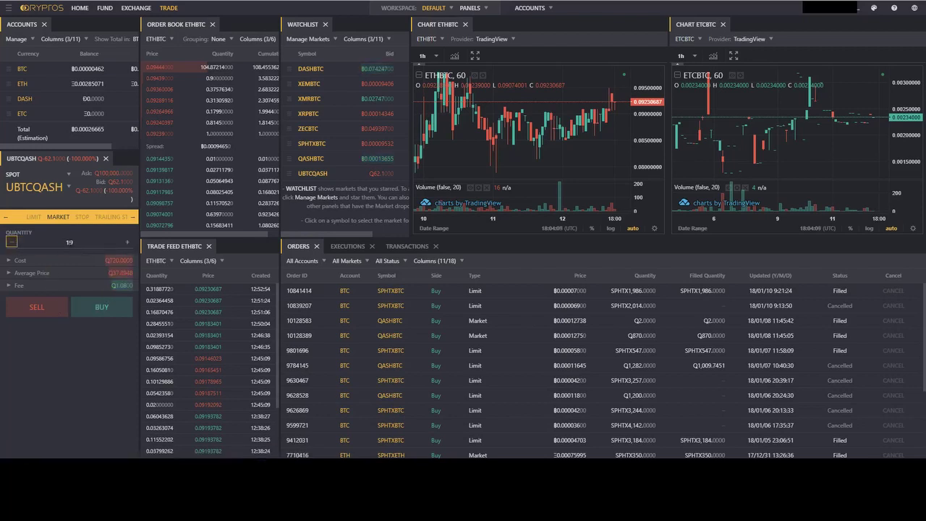
{"action": "left_click", "coordinate": [54, 245]}
{"action": "key", "text": "BackSpace"}
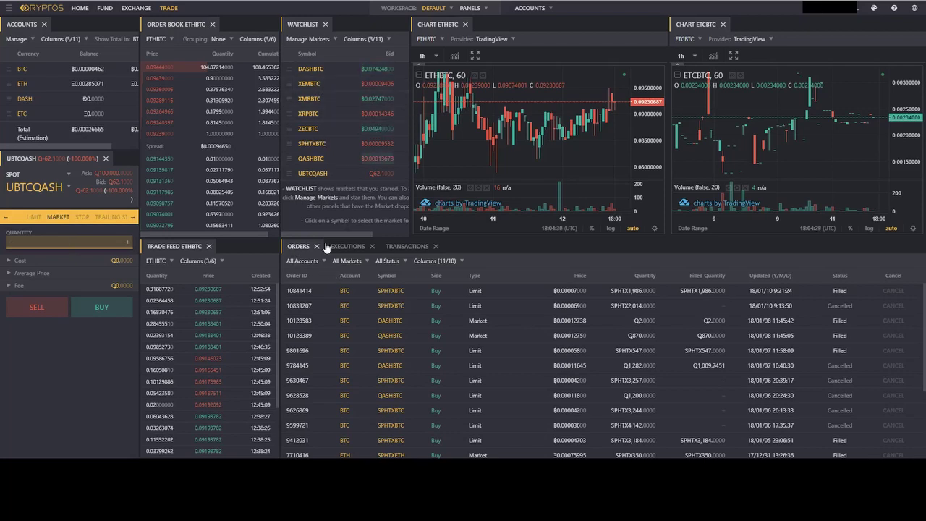
View the executions list beside the orders and the indicators offered for the ETHBTC chart.
{"action": "left_click", "coordinate": [349, 247]}
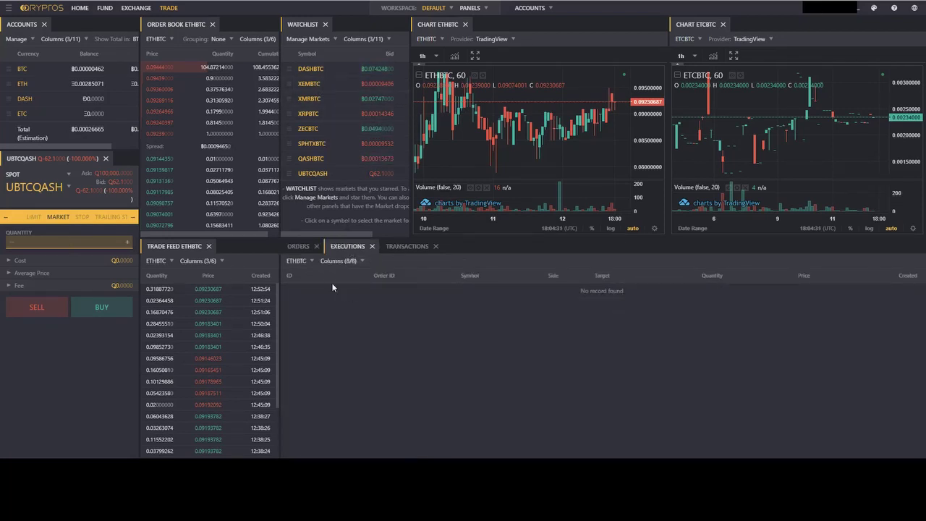
{"action": "left_click", "coordinate": [299, 246]}
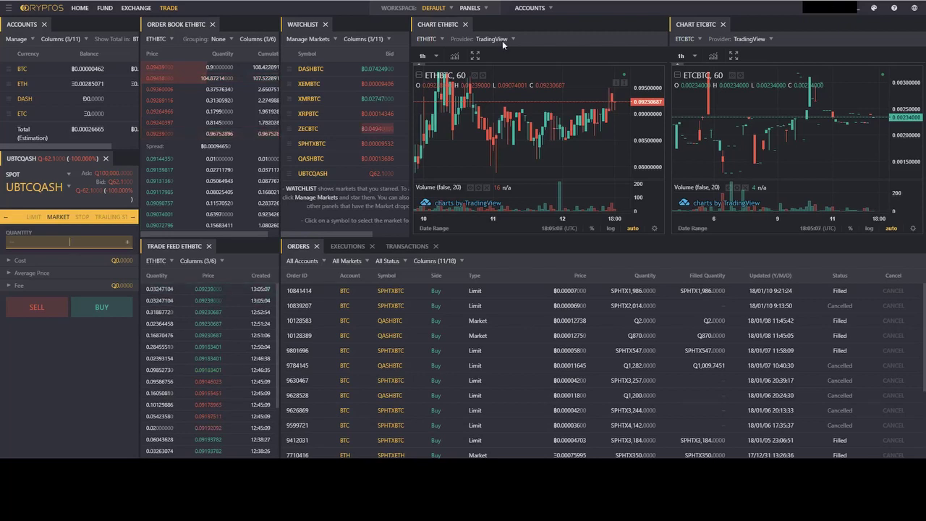
{"action": "left_click", "coordinate": [454, 56]}
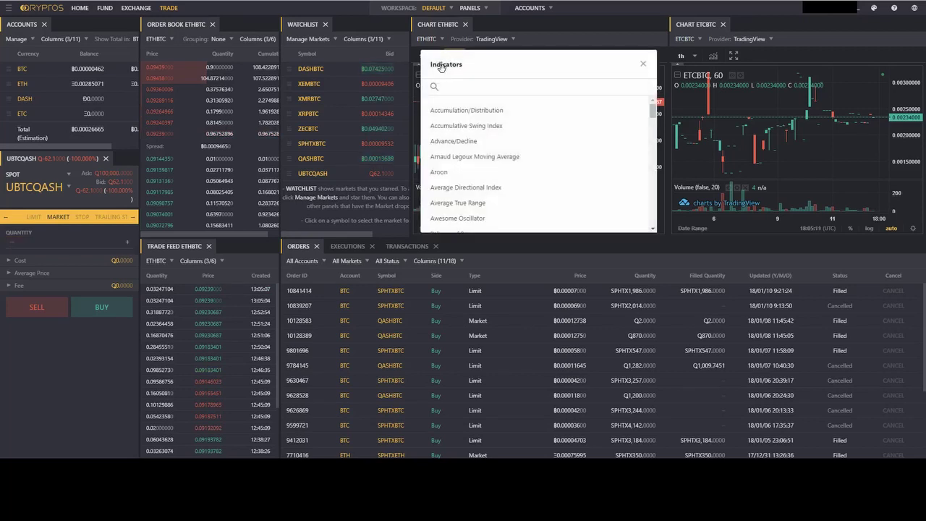
{"action": "left_click", "coordinate": [642, 63]}
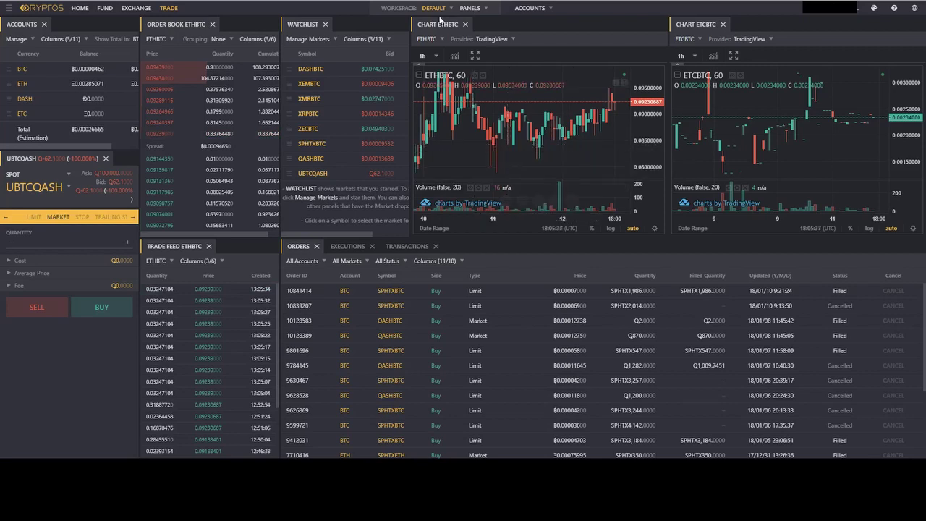
Switch from the default workspace to the saved qash workspace.
{"action": "left_click", "coordinate": [433, 9]}
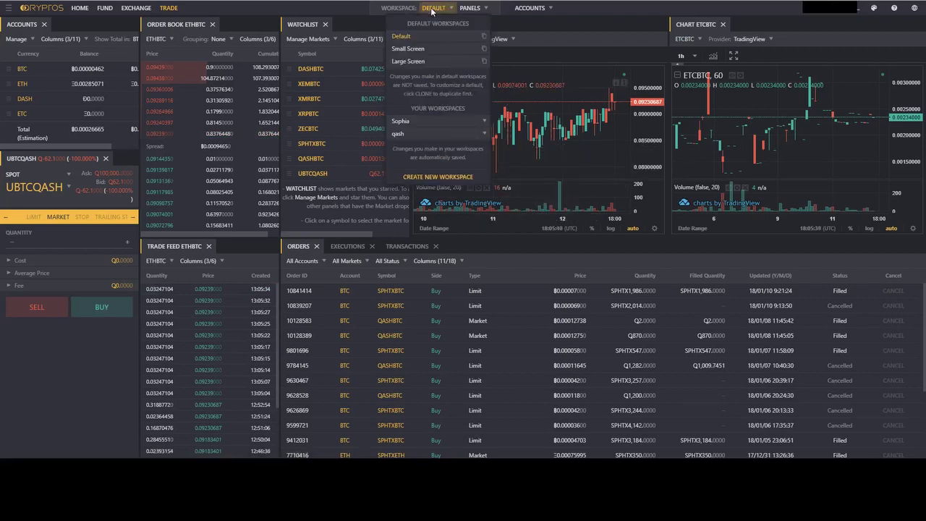
{"action": "left_click", "coordinate": [399, 133]}
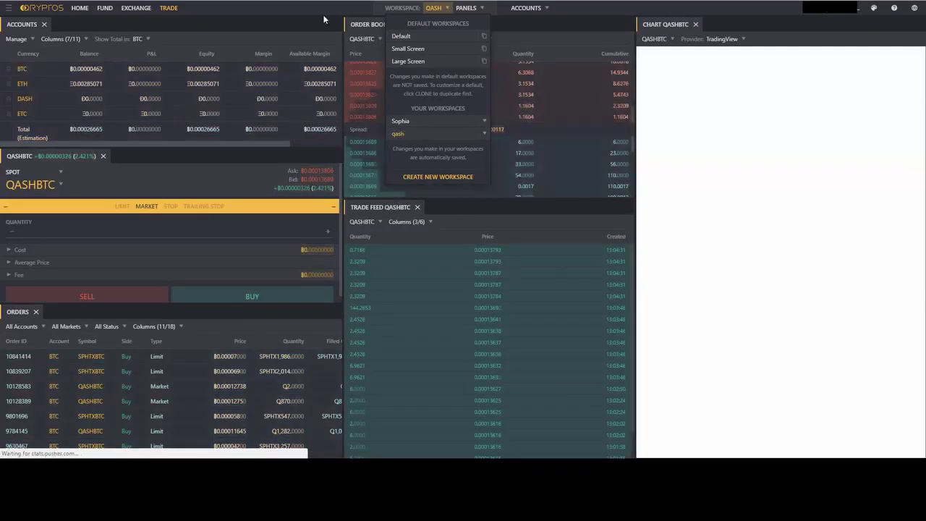
{"action": "left_click", "coordinate": [323, 22]}
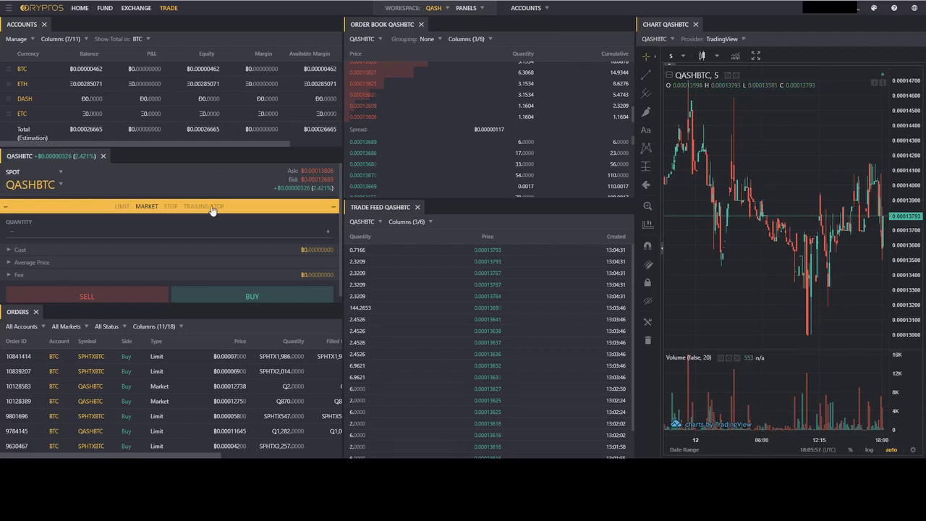
{"action": "left_click", "coordinate": [434, 10]}
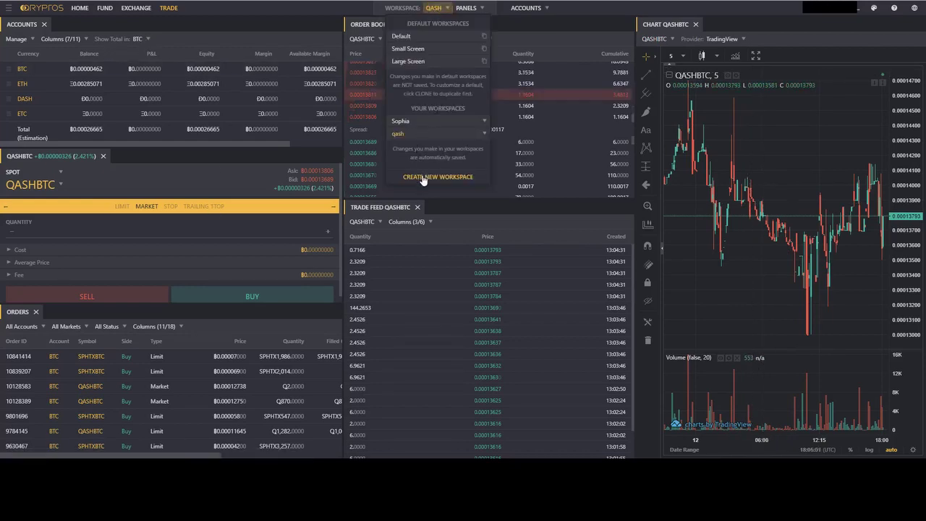
{"action": "left_click", "coordinate": [423, 177]}
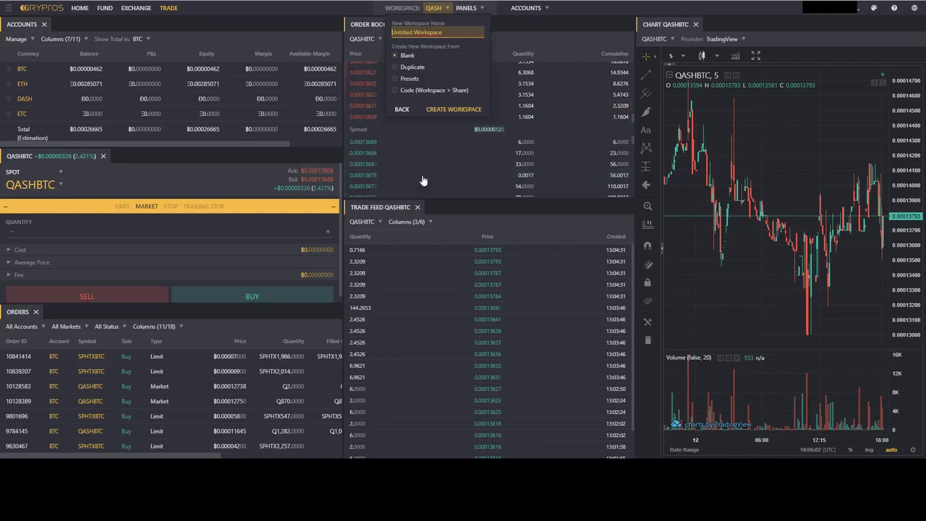
{"action": "left_click", "coordinate": [414, 67]}
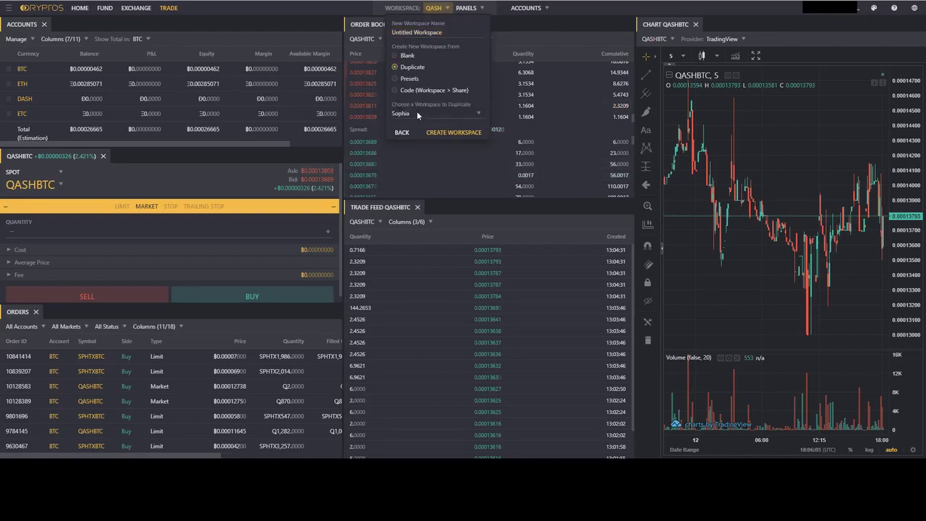
{"action": "left_click", "coordinate": [417, 114]}
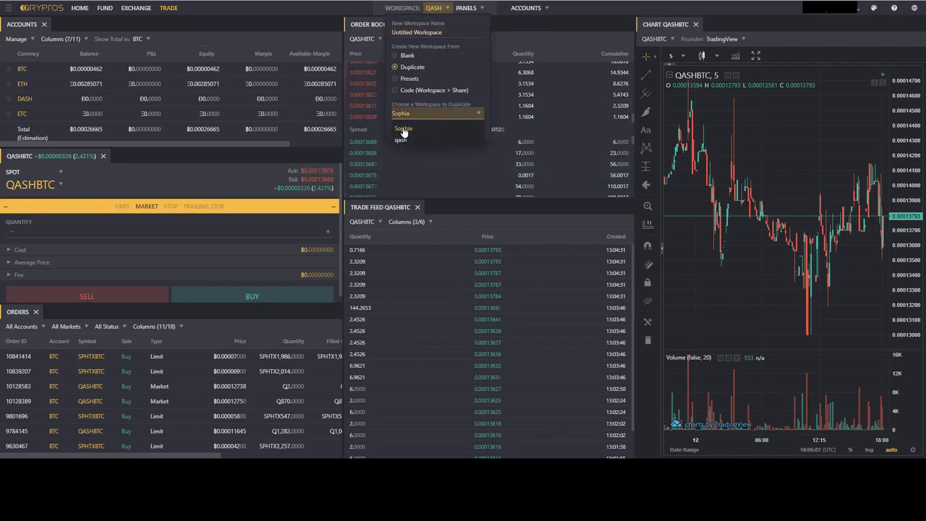
{"action": "left_click", "coordinate": [484, 84]}
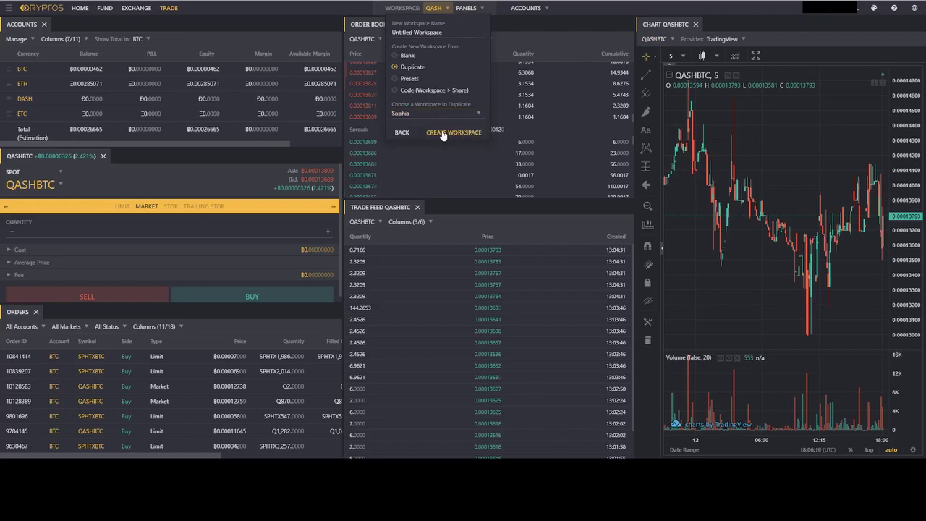
{"action": "left_click", "coordinate": [402, 133]}
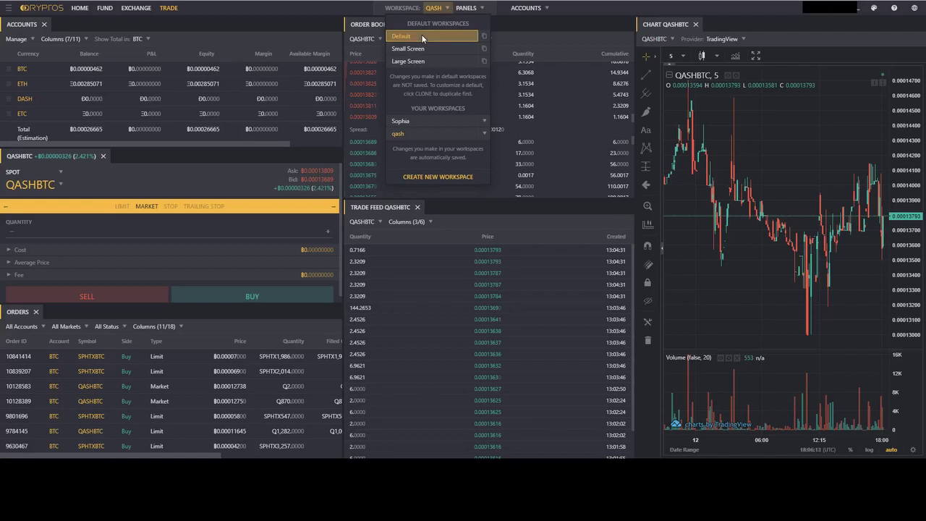
Switch back to the Default workspace.
{"action": "left_click", "coordinate": [421, 35]}
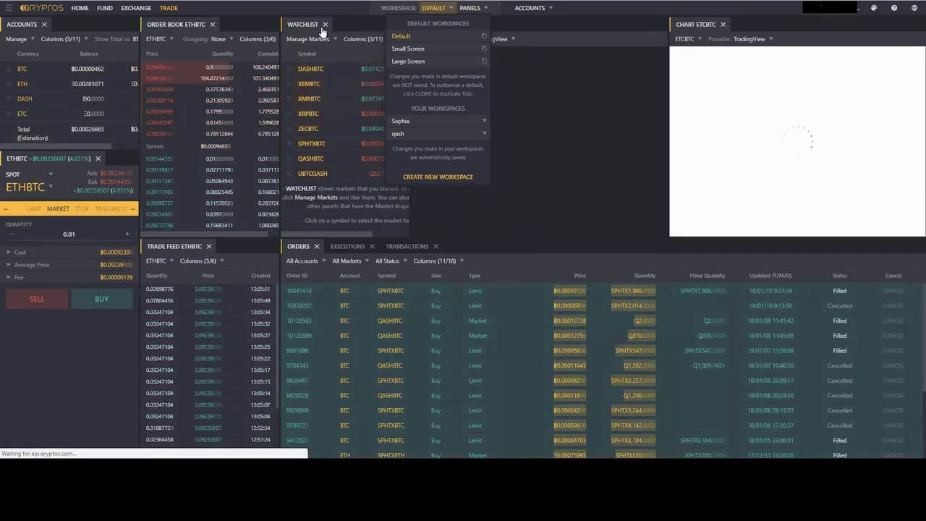
{"action": "left_click", "coordinate": [711, 28]}
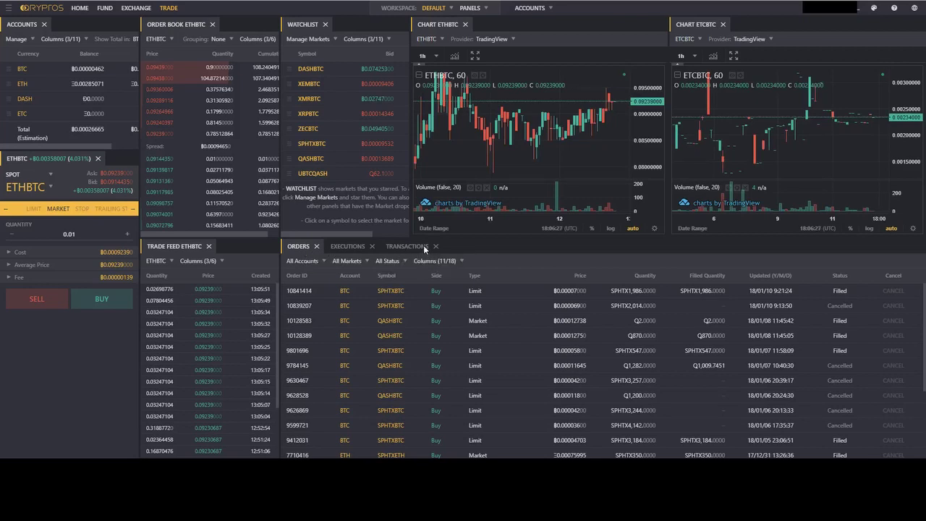
Open the saved qash workspace in place of the Default workspace.
{"action": "left_click", "coordinate": [436, 8]}
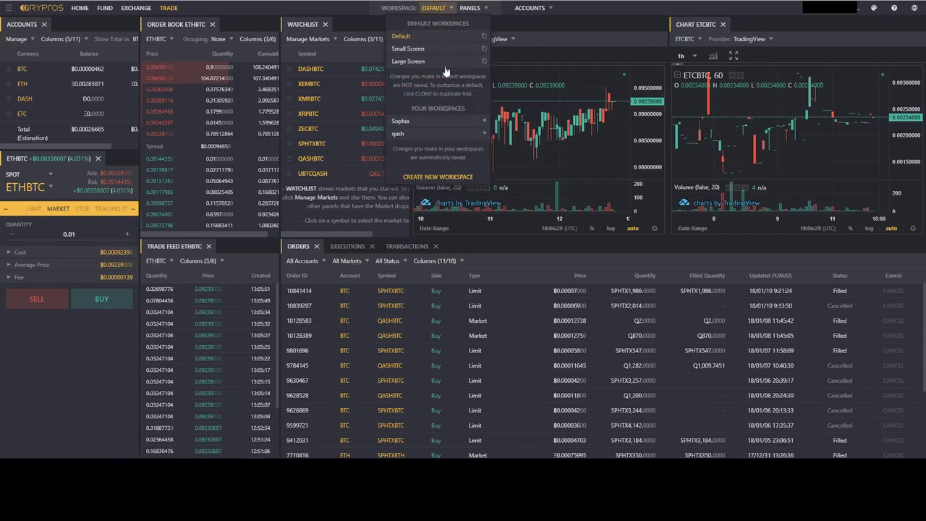
{"action": "left_click", "coordinate": [419, 133]}
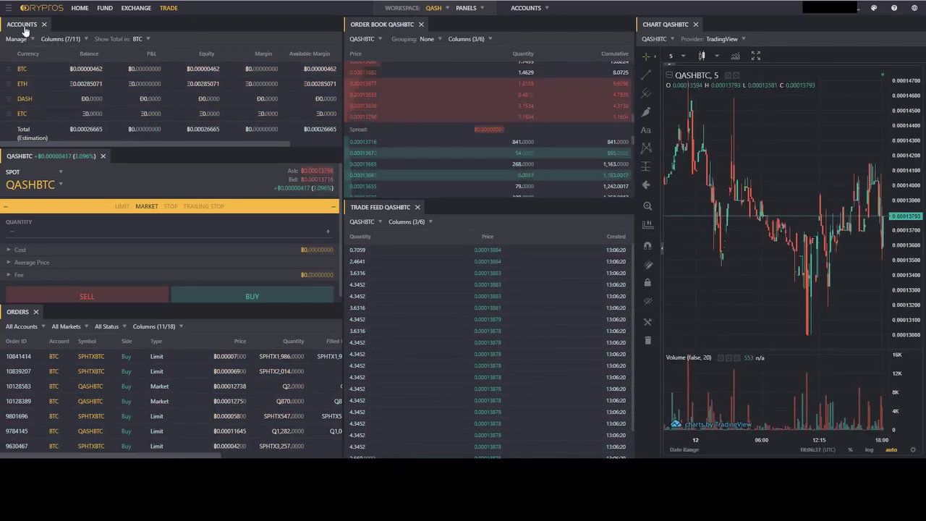
Close the Accounts panel and add a new one ahead of the QASHBTC order entry panel.
{"action": "left_click", "coordinate": [478, 9]}
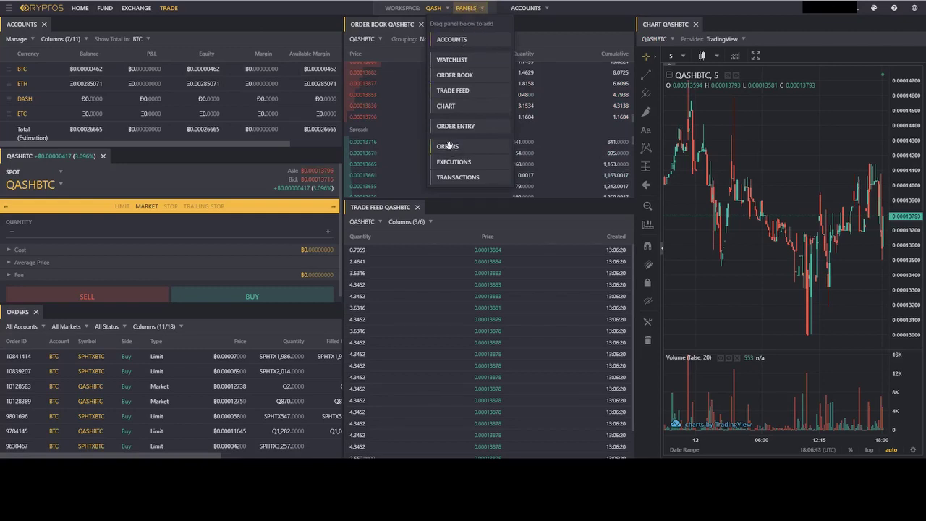
{"action": "left_click", "coordinate": [43, 24]}
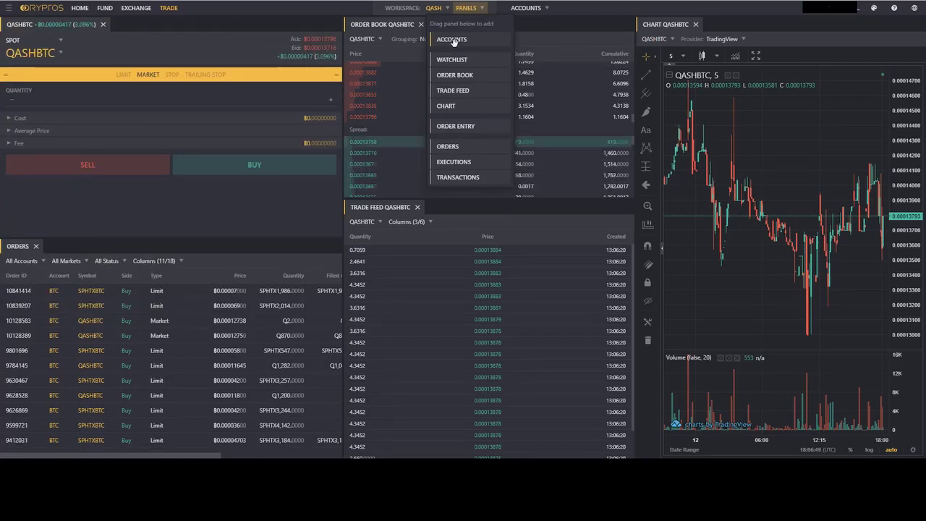
{"action": "left_click_drag", "start_coordinate": [453, 40], "coordinate": [8, 22]}
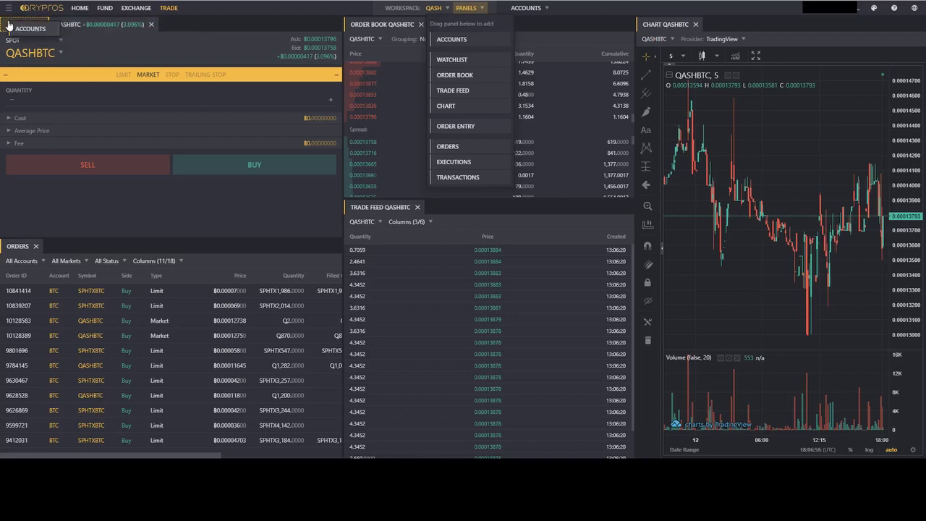
Place the QASHBTC order entry panel between the Accounts and Orders panels, and close the Orders panel.
{"action": "left_click", "coordinate": [98, 26]}
{"action": "left_click_drag", "start_coordinate": [94, 24], "coordinate": [95, 236]}
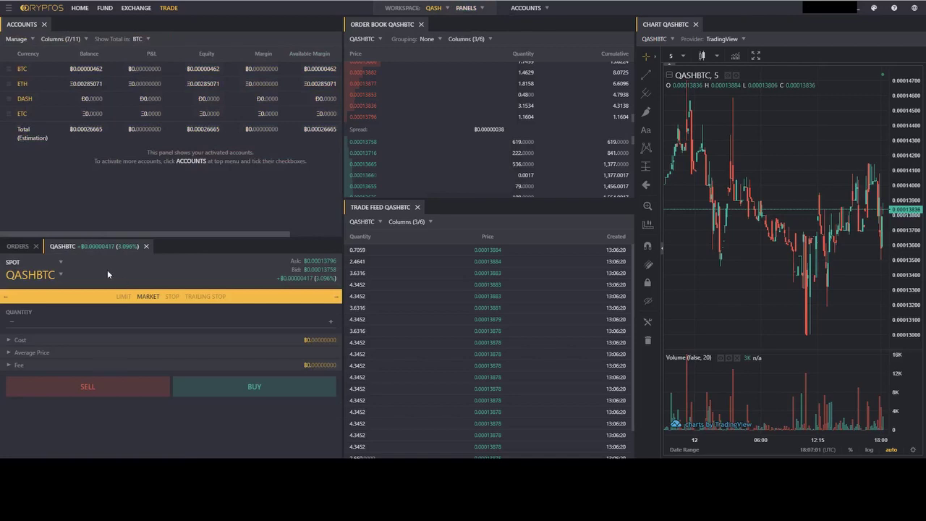
{"action": "left_click_drag", "start_coordinate": [69, 246], "coordinate": [210, 236]}
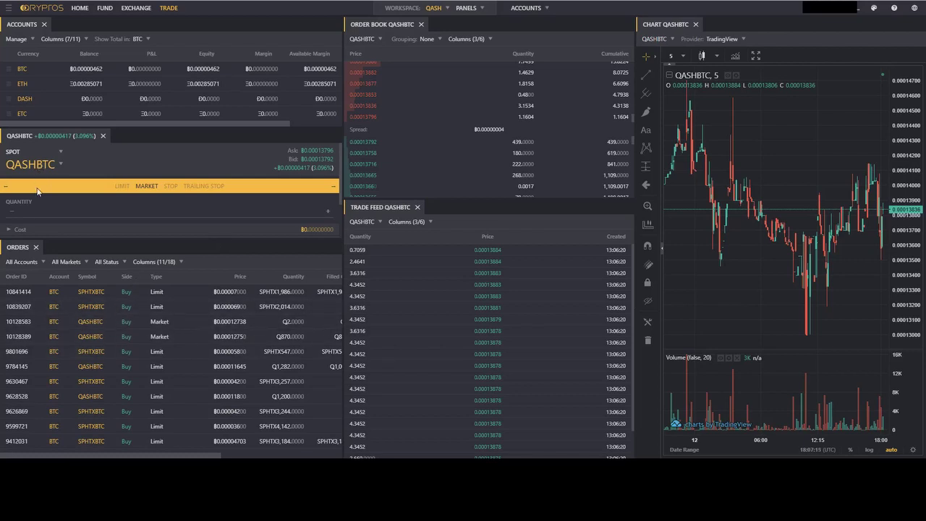
{"action": "left_click", "coordinate": [35, 249]}
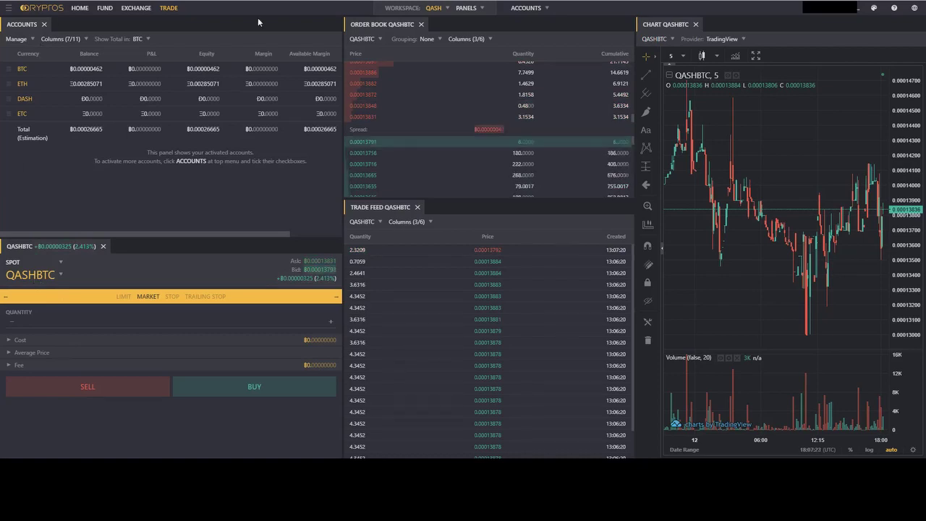
Set the market of the order entry, order book, trade feed and chart panels to UBTCQASH.
{"action": "left_click", "coordinate": [50, 275]}
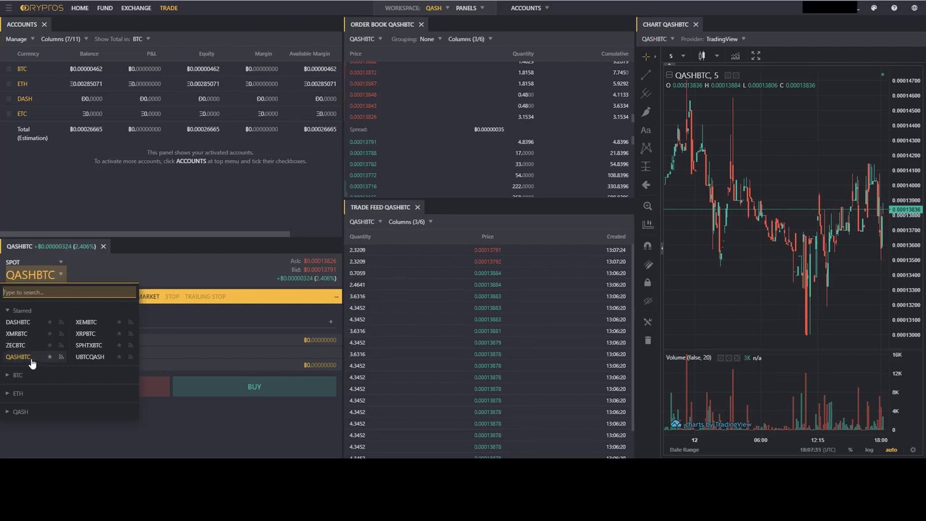
{"action": "left_click", "coordinate": [91, 357]}
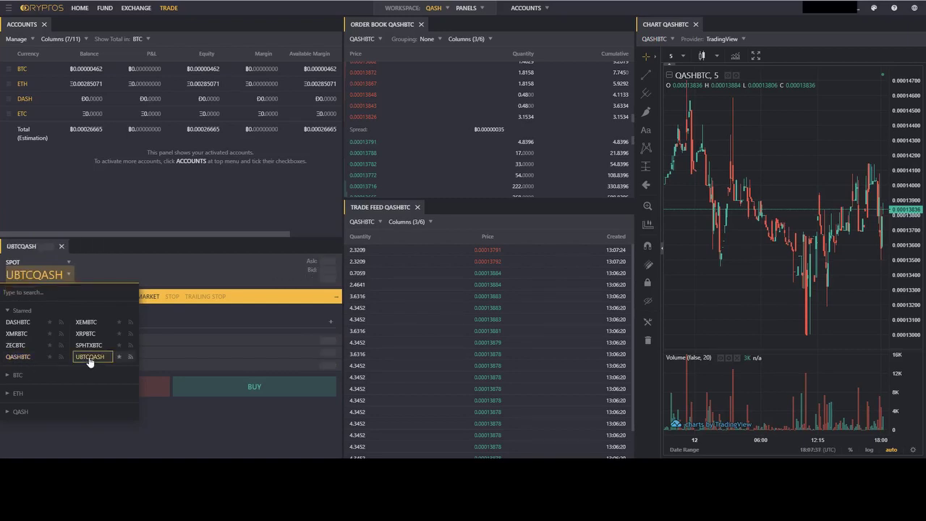
{"action": "left_click", "coordinate": [99, 275]}
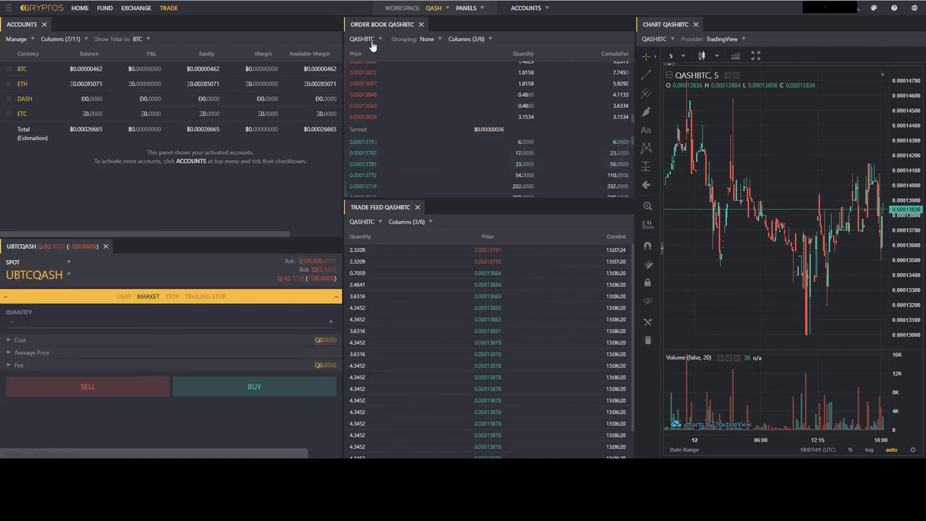
{"action": "left_click", "coordinate": [373, 44]}
{"action": "left_click", "coordinate": [389, 118]}
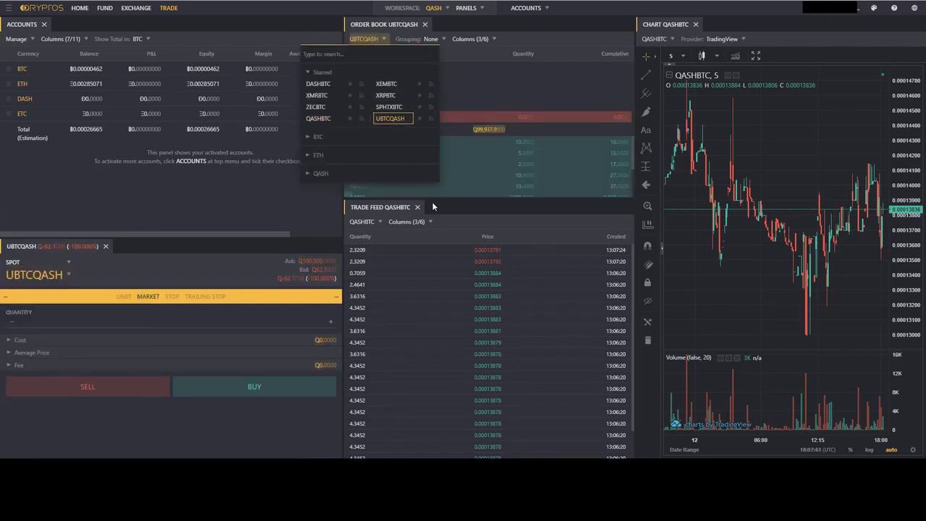
{"action": "left_click", "coordinate": [376, 221]}
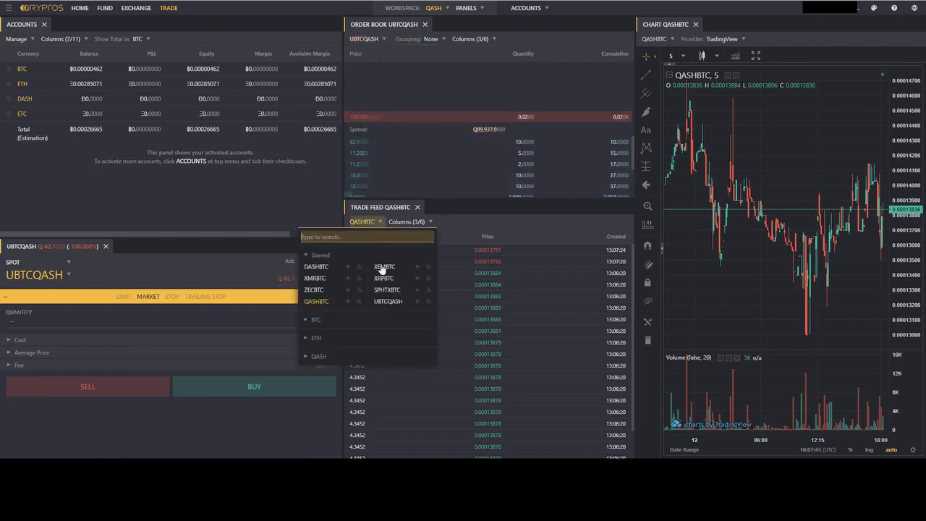
{"action": "left_click", "coordinate": [395, 303]}
{"action": "left_click", "coordinate": [653, 38]}
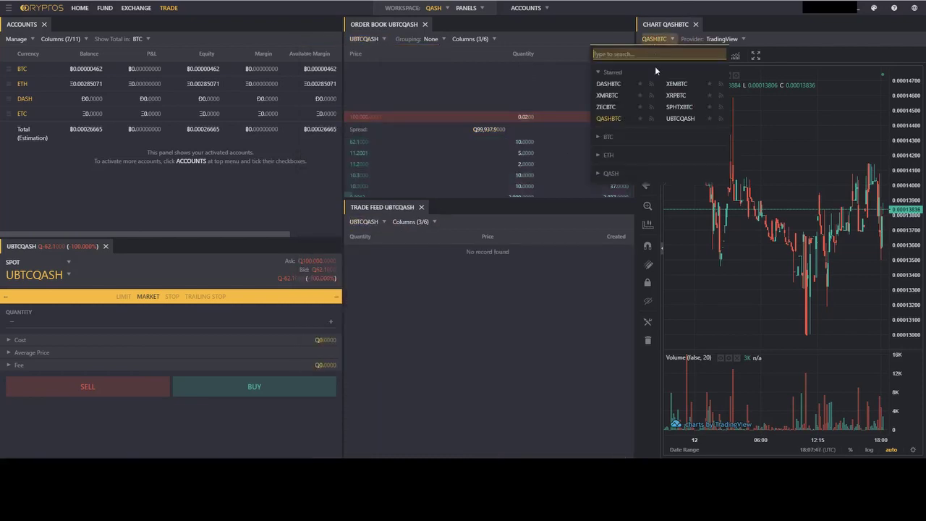
{"action": "left_click", "coordinate": [673, 120]}
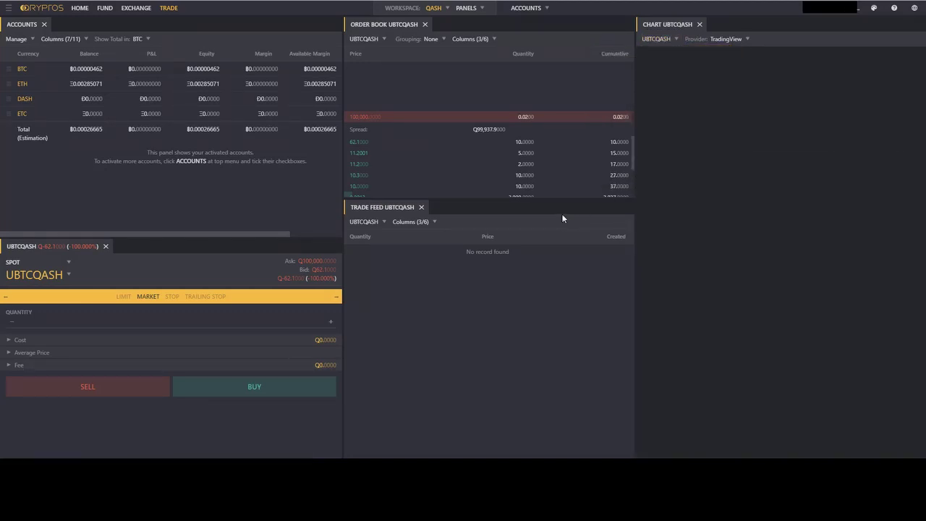
Set the chart, order book, trade feed and order entry panels back to the QASHBTC market.
{"action": "left_click", "coordinate": [676, 39]}
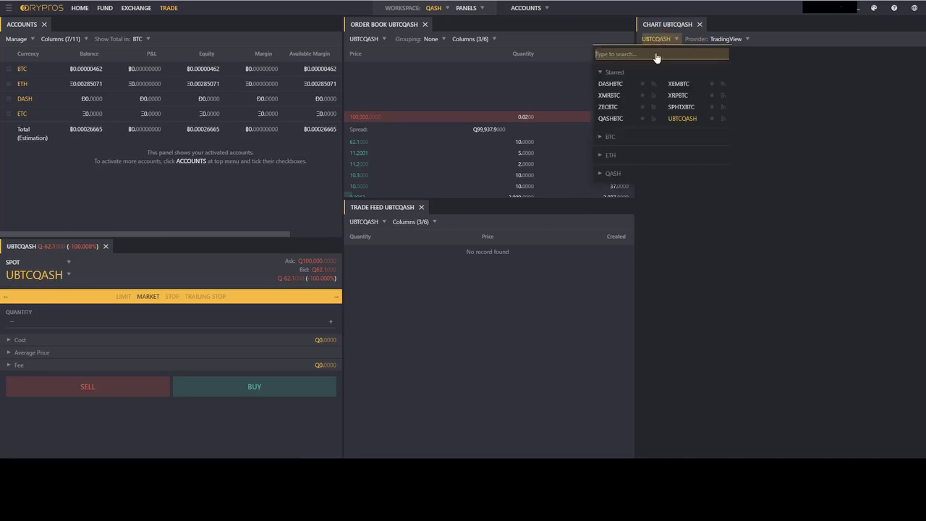
{"action": "left_click", "coordinate": [611, 120]}
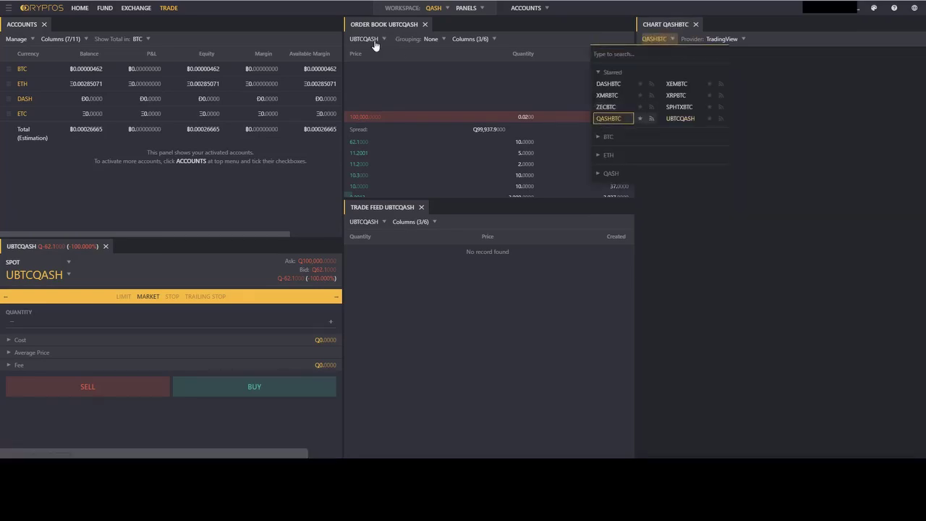
{"action": "left_click", "coordinate": [374, 41]}
{"action": "left_click", "coordinate": [325, 119]}
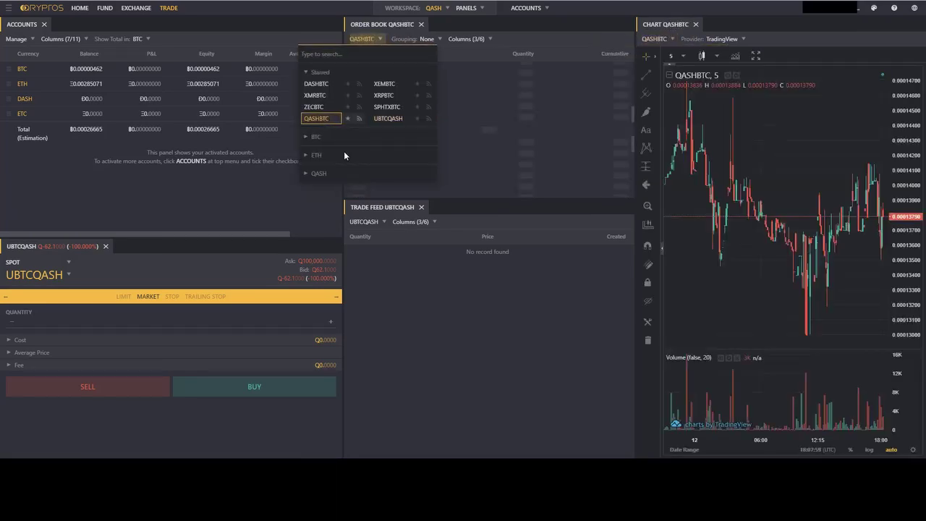
{"action": "left_click", "coordinate": [368, 221]}
{"action": "left_click", "coordinate": [318, 301]}
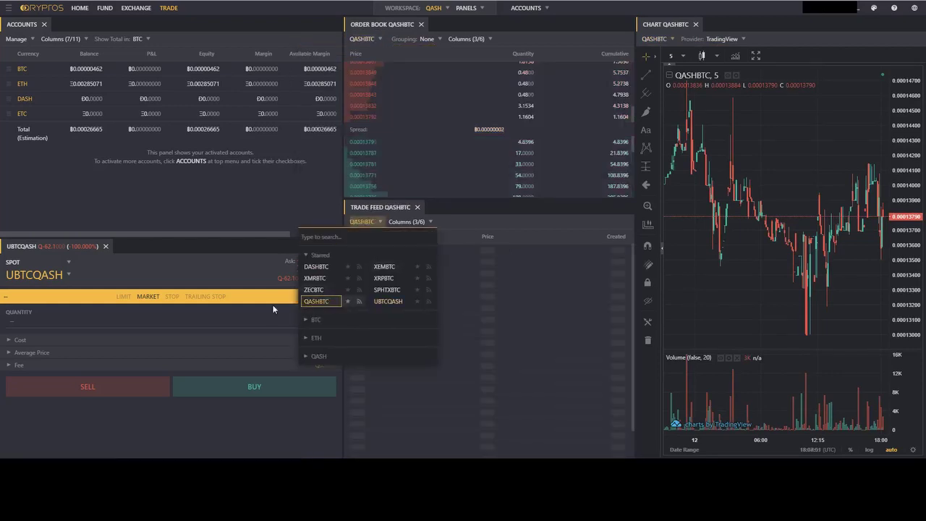
{"action": "left_click", "coordinate": [52, 276]}
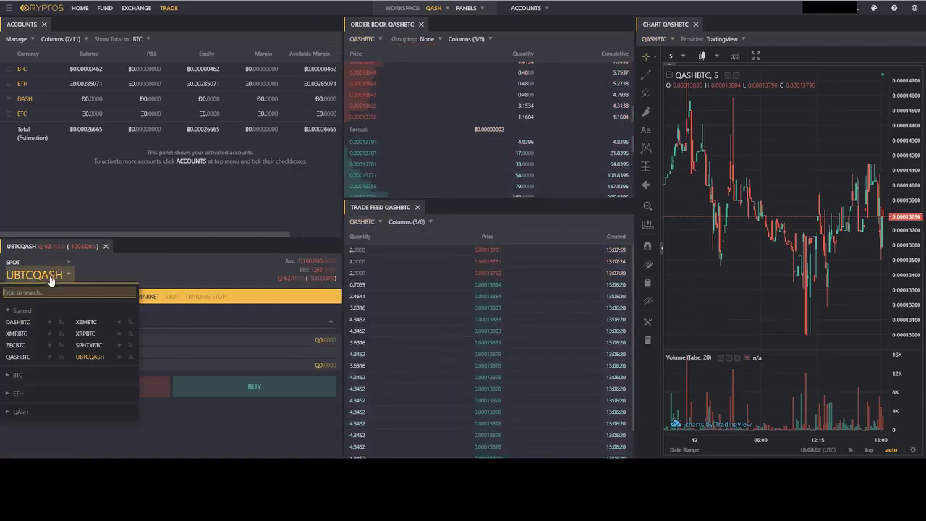
{"action": "left_click", "coordinate": [18, 357]}
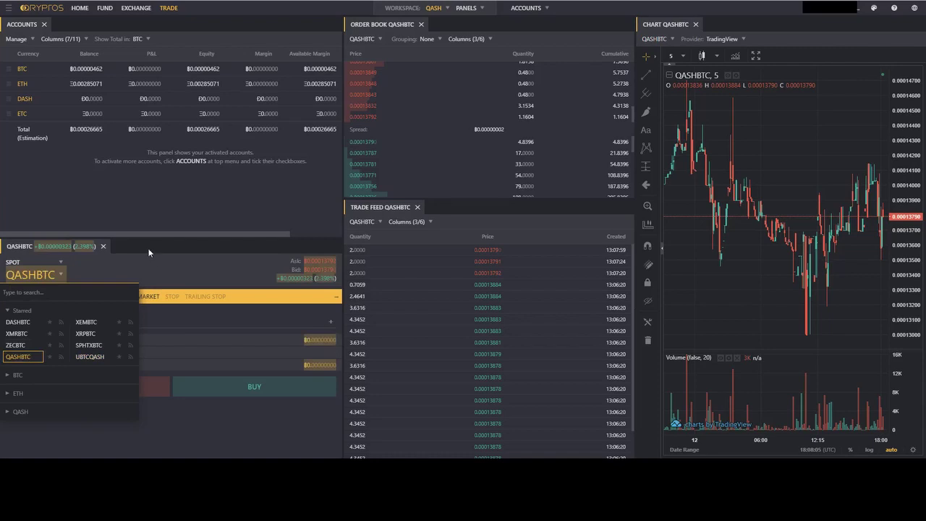
Draw a nearly horizontal trend line on the QASHBTC chart, from the early low to the latest candles at about 0.00013557.
{"action": "left_click", "coordinate": [428, 11]}
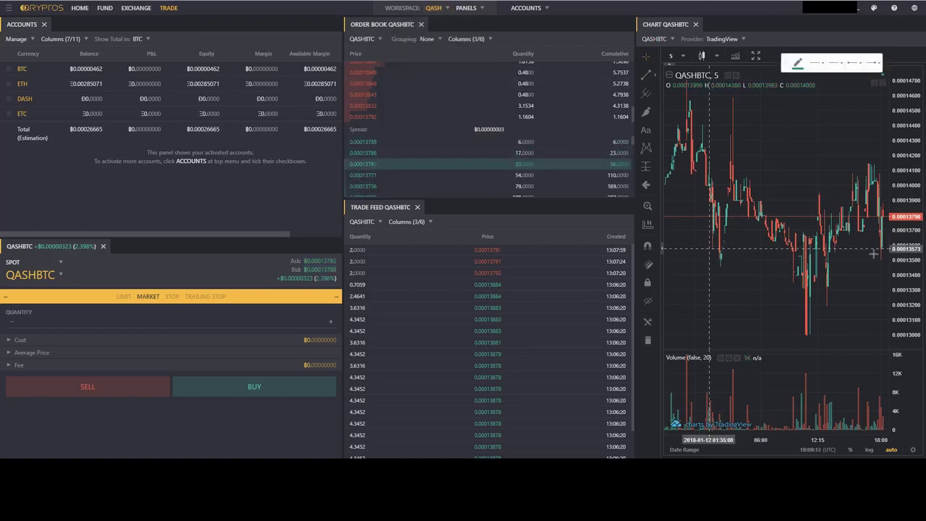
{"action": "left_click", "coordinate": [704, 248]}
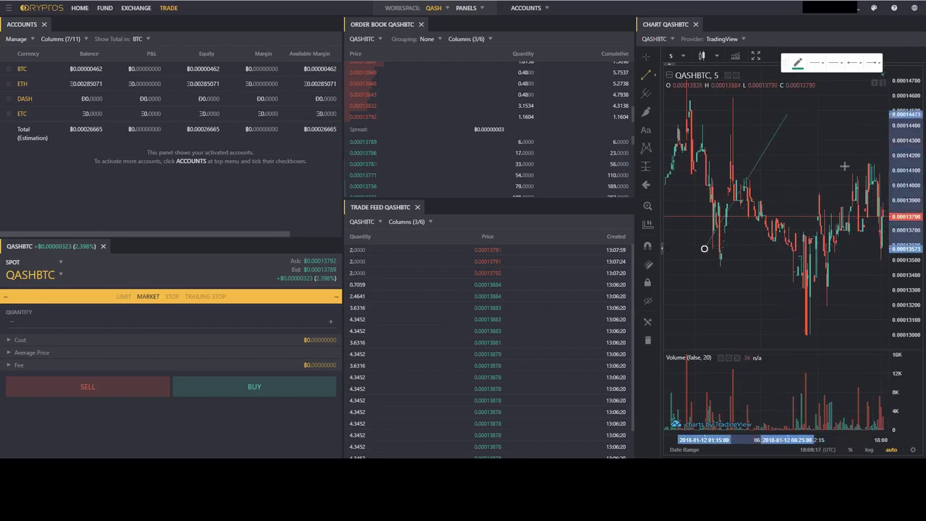
{"action": "left_click", "coordinate": [881, 250]}
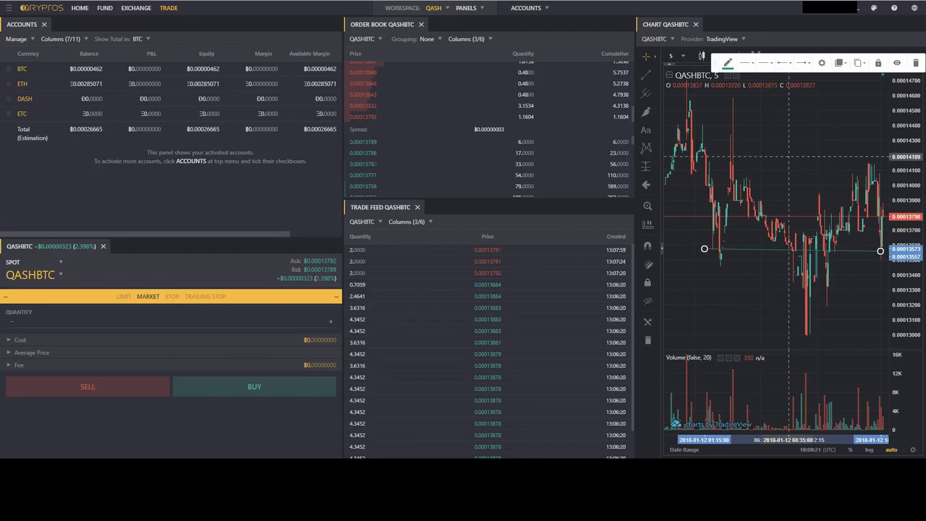
Switch to the Sophia workspace and return to the qash workspace to check the drawn trend line.
{"action": "left_click", "coordinate": [437, 12]}
{"action": "left_click", "coordinate": [416, 121]}
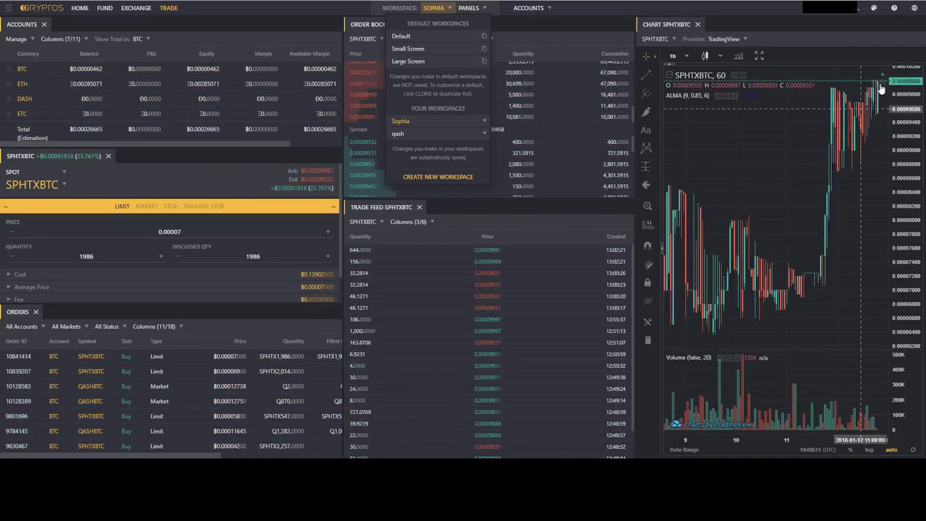
{"action": "left_click", "coordinate": [417, 133]}
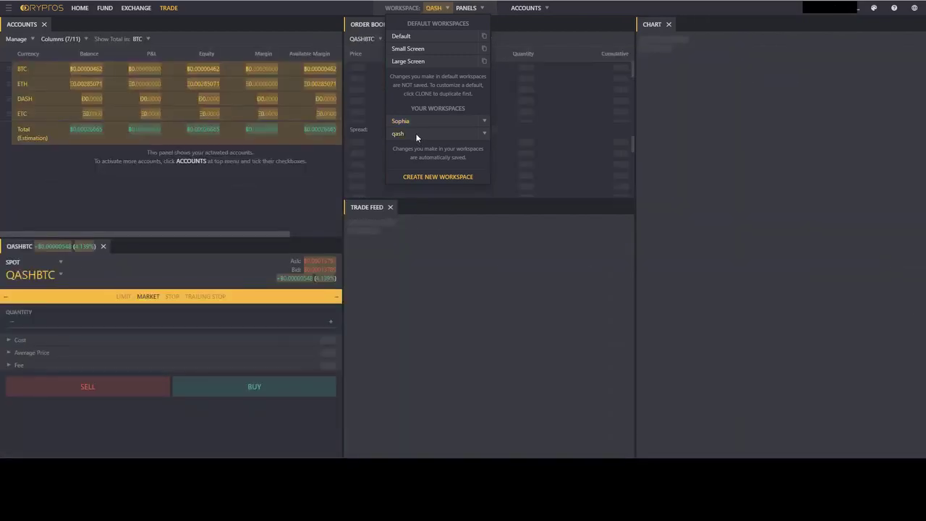
{"action": "left_click", "coordinate": [528, 26]}
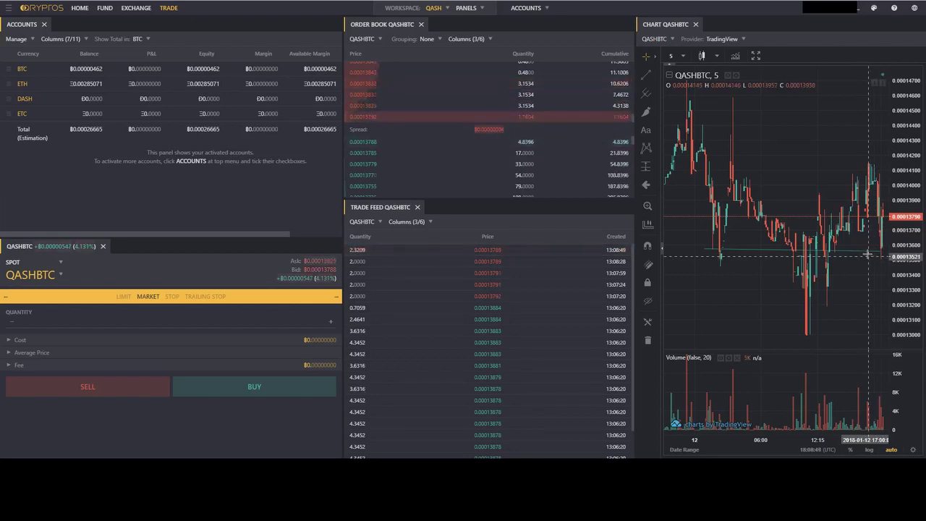
{"action": "left_click", "coordinate": [854, 251]}
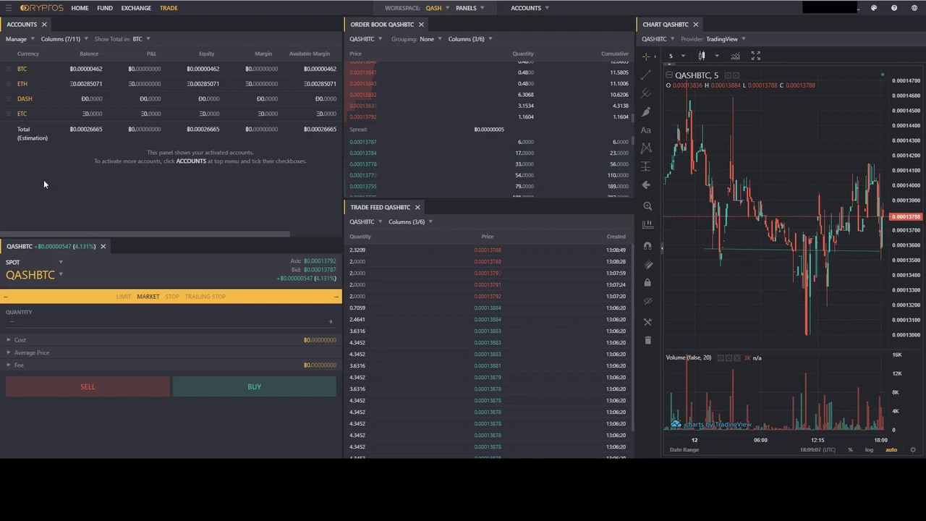
{"action": "left_click", "coordinate": [125, 8]}
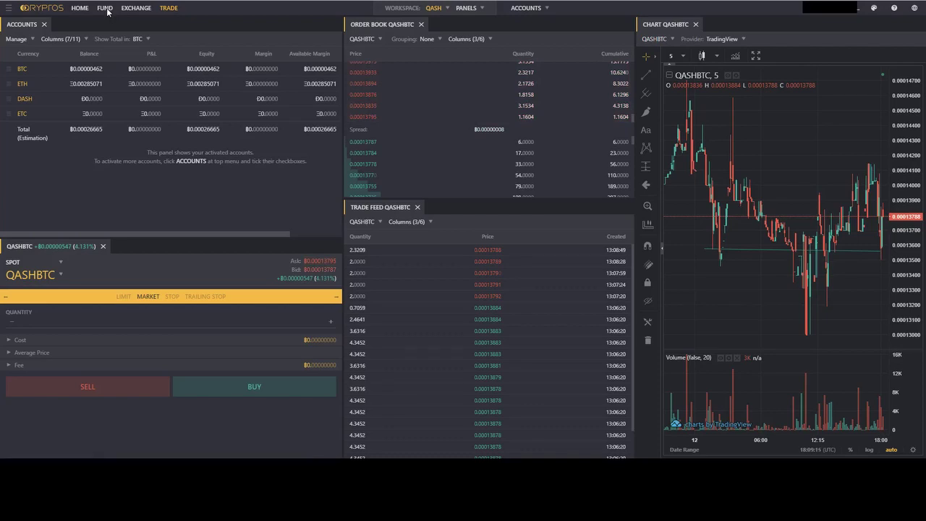
Activate the QASH account so its balance is listed in the Accounts panel.
{"action": "left_click", "coordinate": [532, 8]}
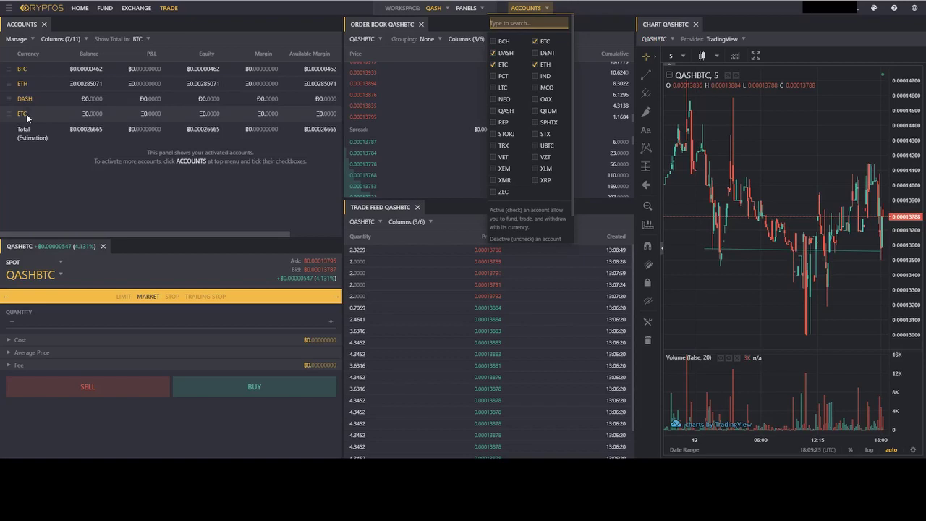
{"action": "left_click", "coordinate": [493, 111]}
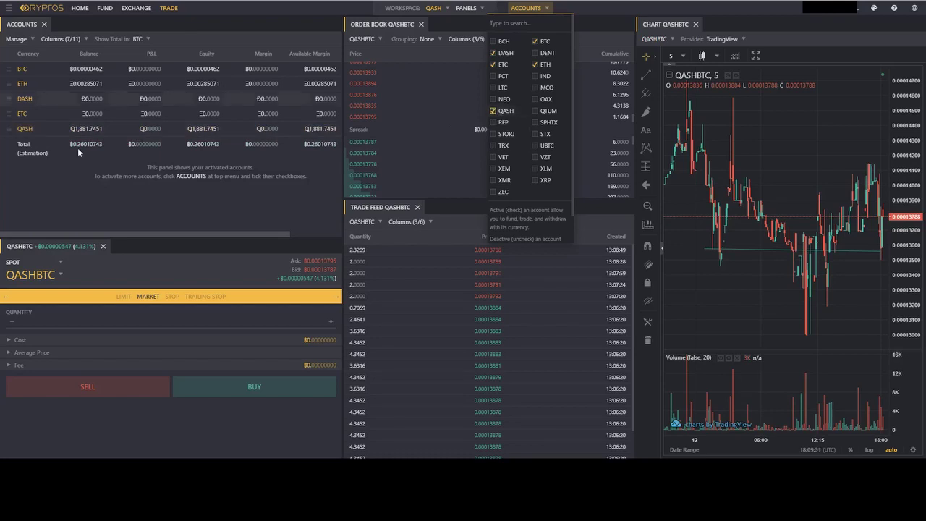
{"action": "left_click", "coordinate": [103, 129]}
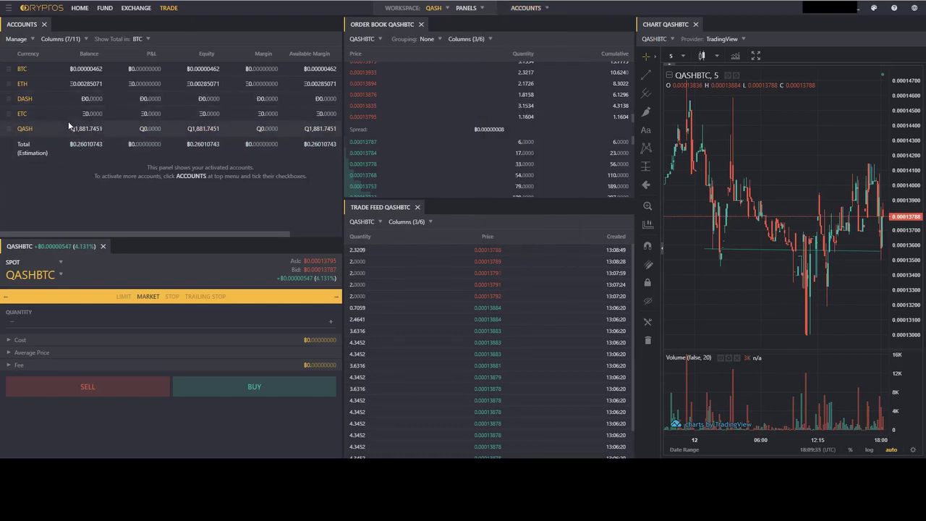
Deactivate the QASH and DASH accounts.
{"action": "left_click", "coordinate": [525, 10]}
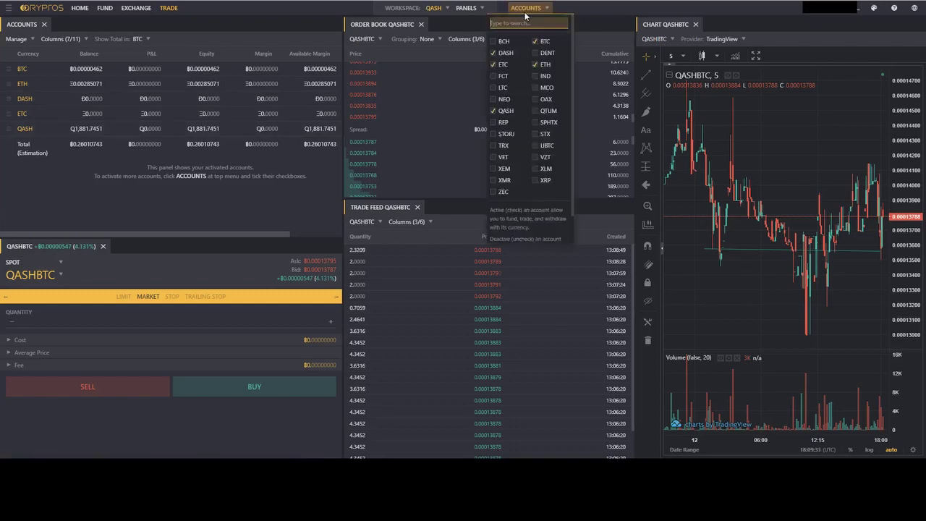
{"action": "left_click", "coordinate": [502, 113]}
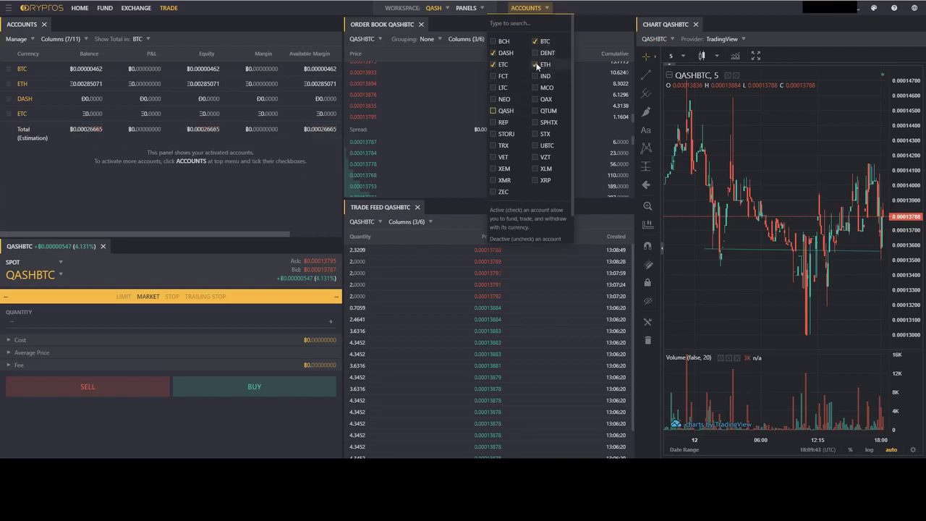
{"action": "left_click", "coordinate": [505, 56]}
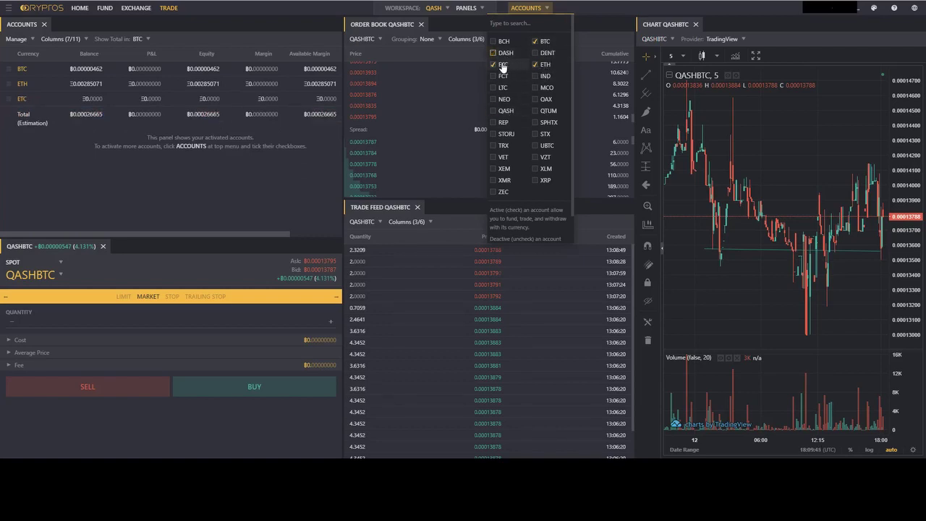
Deactivate the ETC account and reactivate the QASH account so it is listed in the Accounts panel.
{"action": "left_click", "coordinate": [501, 64]}
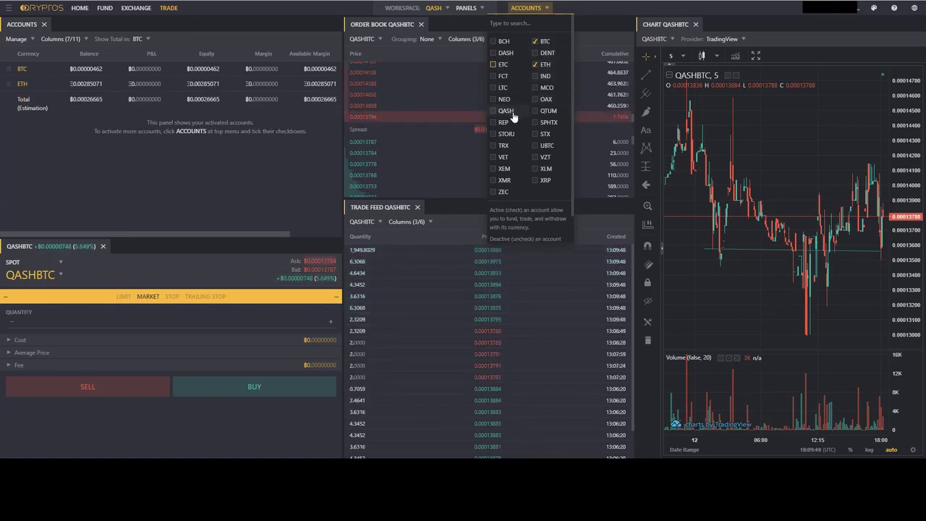
{"action": "left_click", "coordinate": [597, 23]}
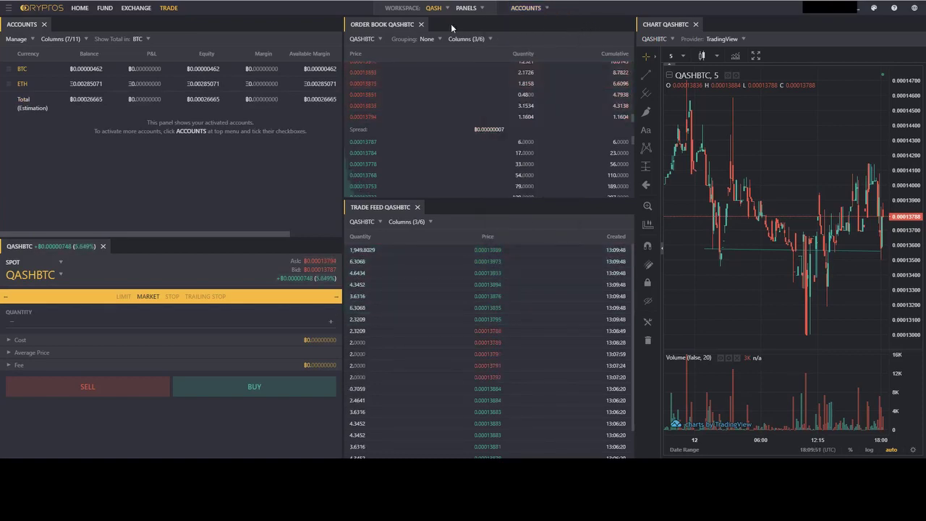
{"action": "left_click", "coordinate": [521, 8]}
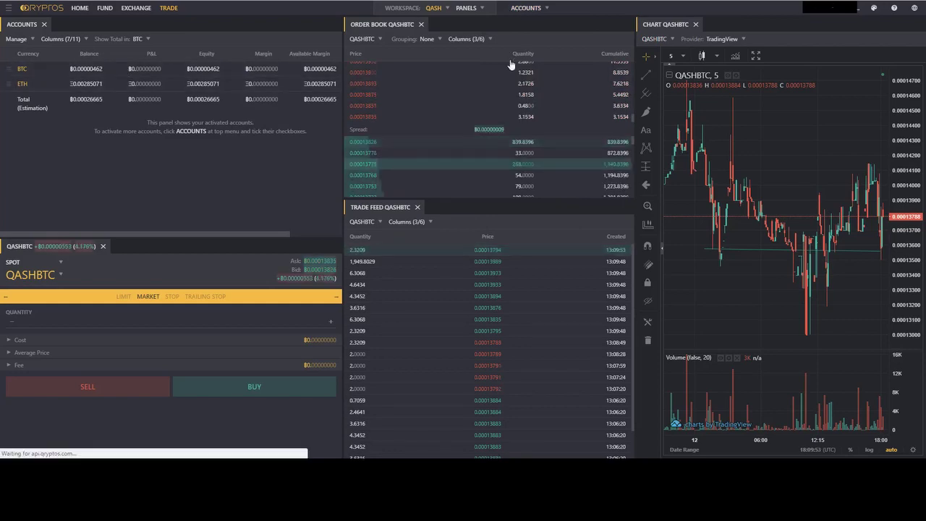
{"action": "left_click", "coordinate": [505, 113]}
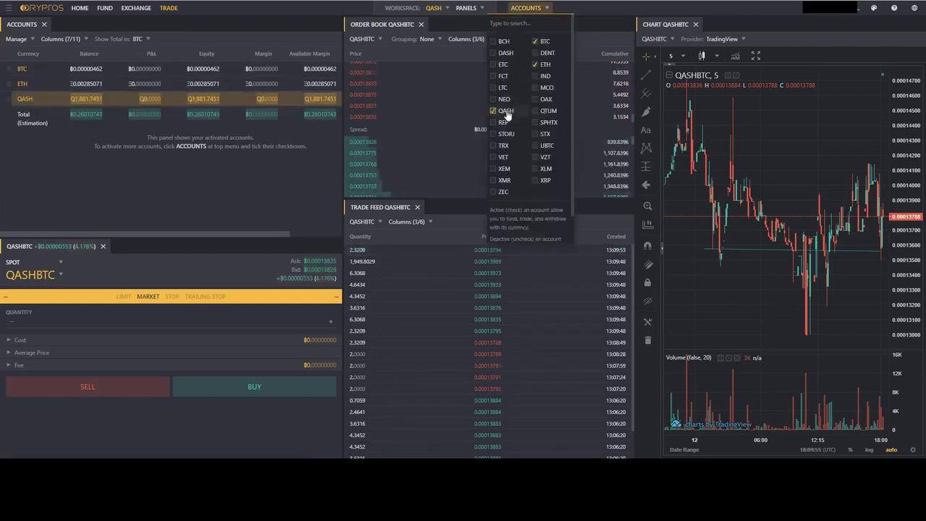
{"action": "left_click", "coordinate": [295, 19]}
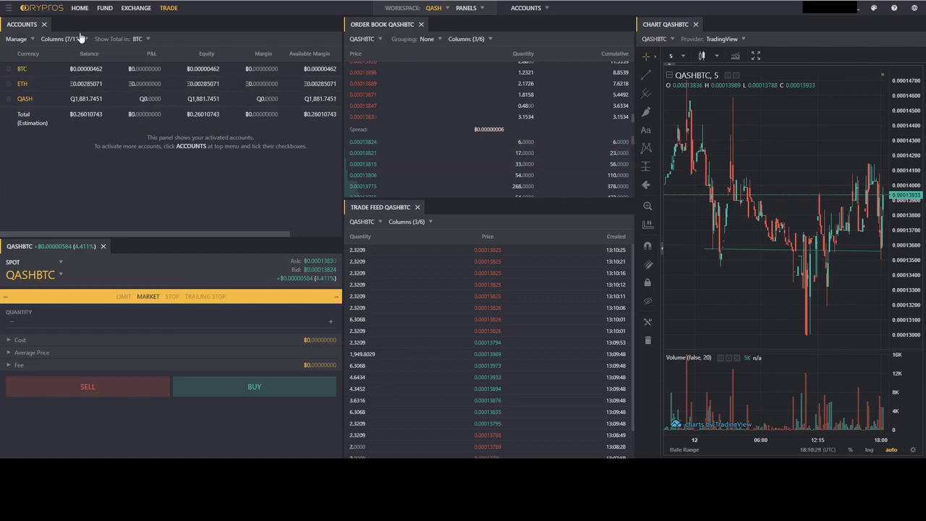
Open the deposits and withdrawals page for funding and highlight the BTC deposit address.
{"action": "left_click", "coordinate": [105, 10]}
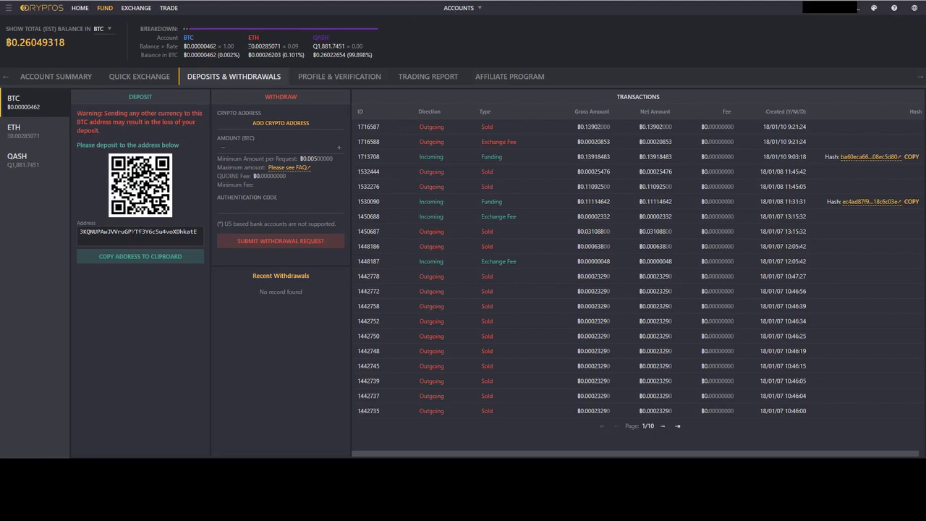
{"action": "double_click", "coordinate": [131, 232]}
{"action": "left_click", "coordinate": [194, 164]}
Activate the QTUM account and show its deposit and withdrawal details.
{"action": "left_click", "coordinate": [466, 9]}
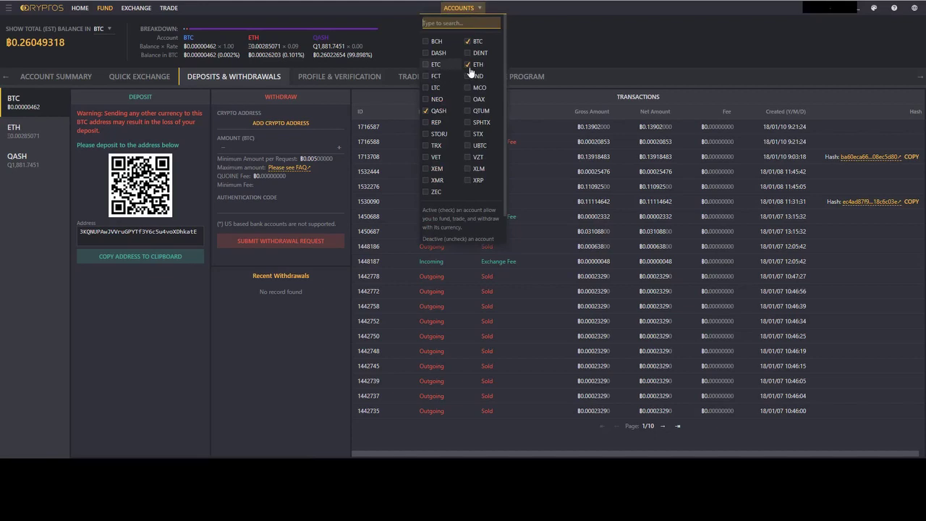
{"action": "left_click", "coordinate": [482, 113]}
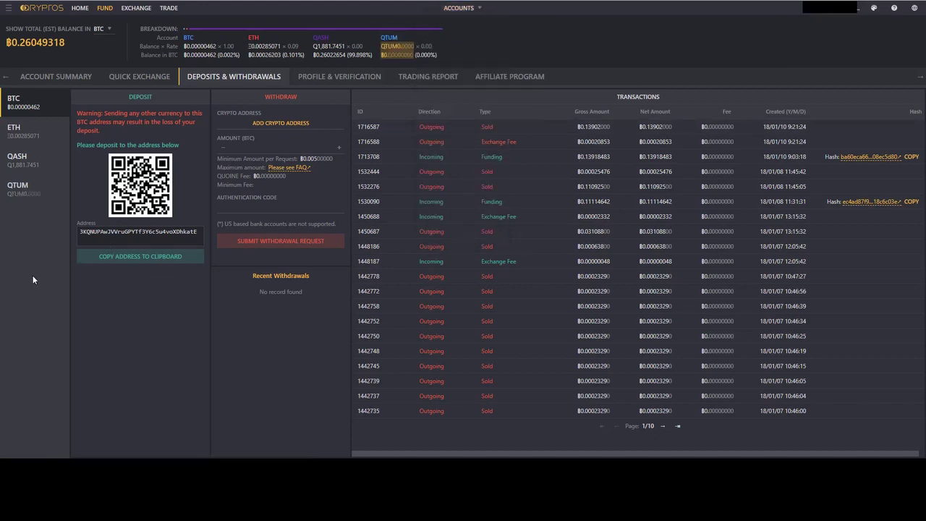
{"action": "left_click", "coordinate": [22, 188]}
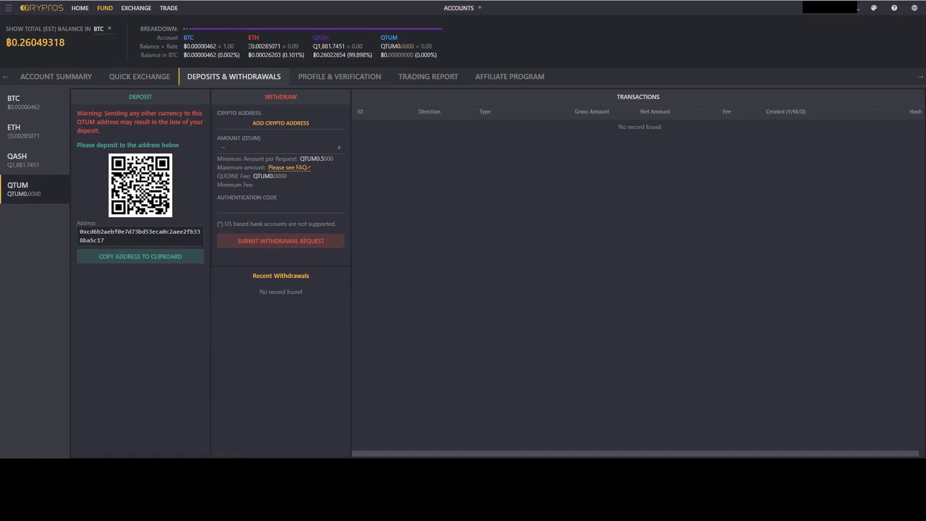
Check the saved crypto withdrawal addresses and the QTUM withdrawal amount field, and return to the trading dashboard.
{"action": "left_click", "coordinate": [268, 123]}
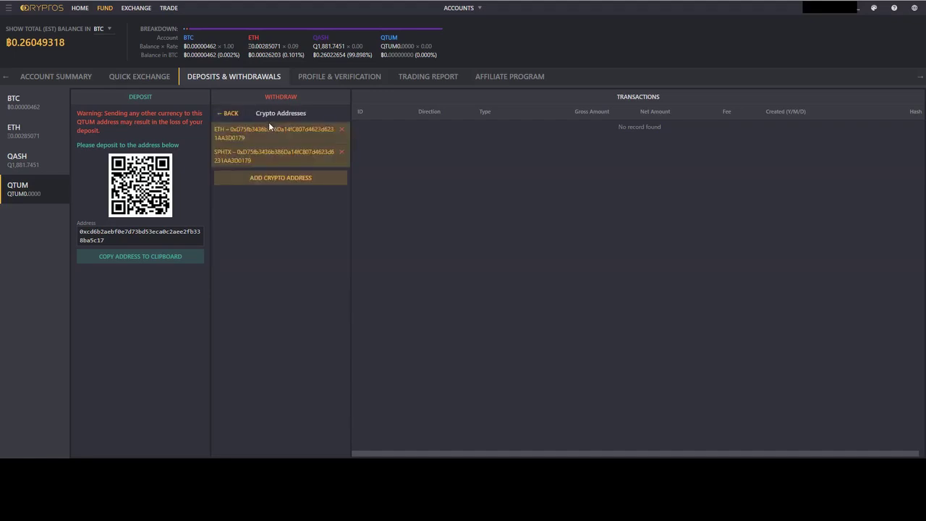
{"action": "left_click", "coordinate": [227, 113]}
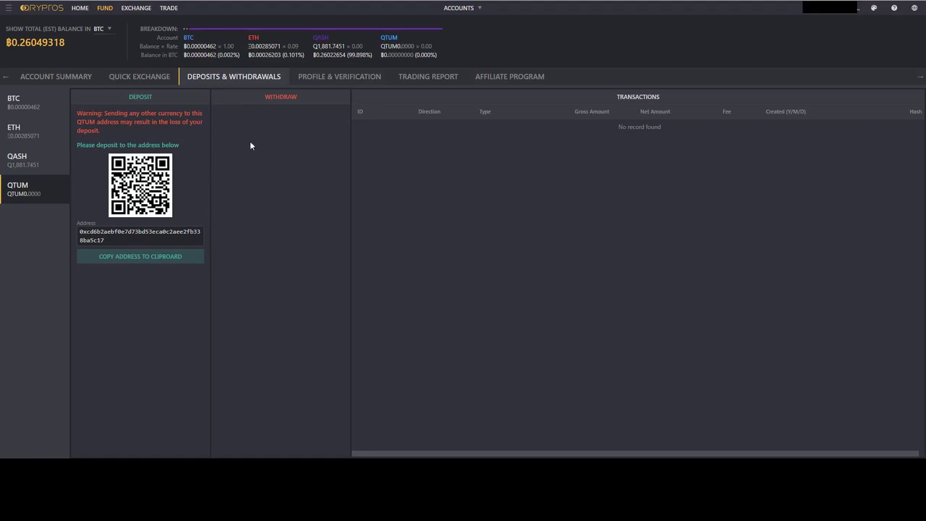
{"action": "left_click", "coordinate": [245, 148]}
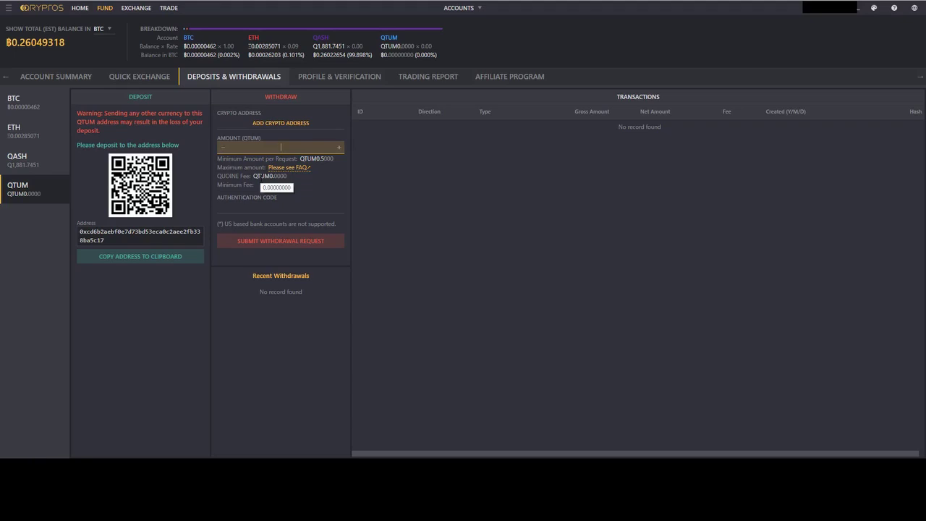
{"action": "left_click", "coordinate": [169, 9]}
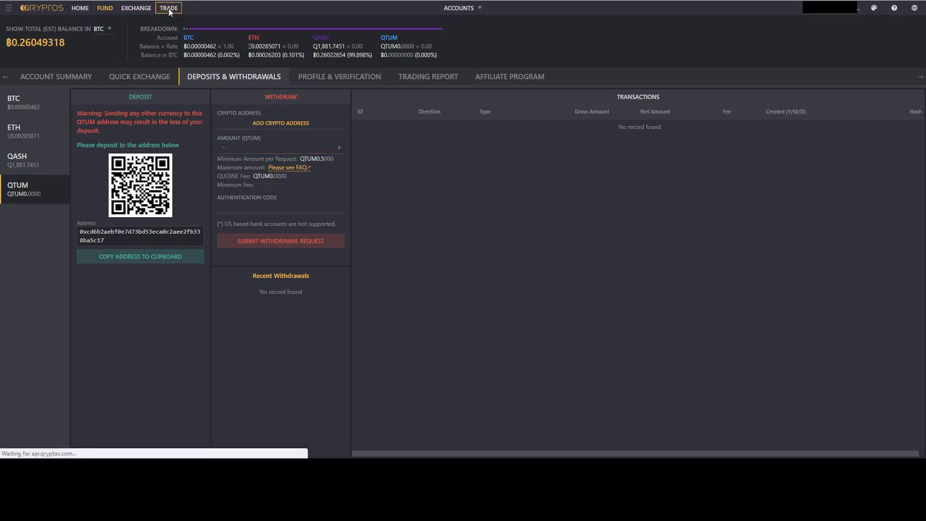